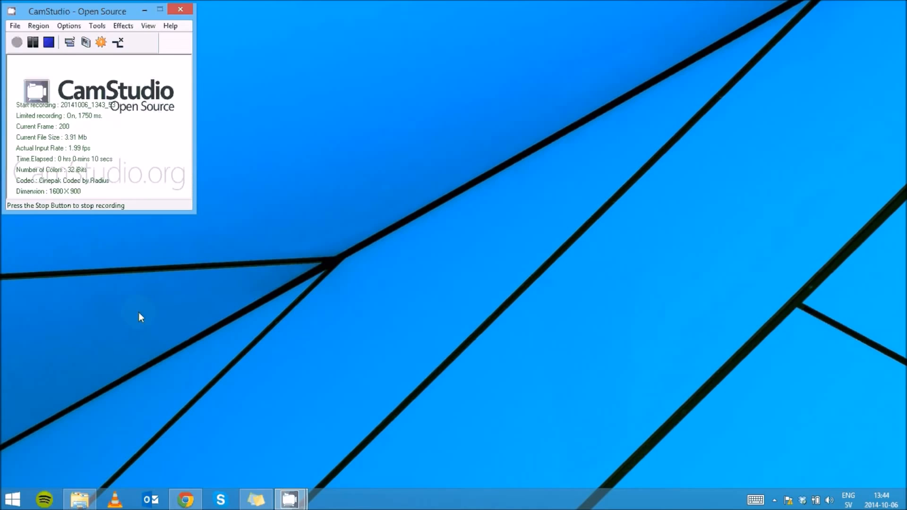
- Launch OrCAD Capture CIS
{"action": "left_click", "coordinate": [13, 499]}
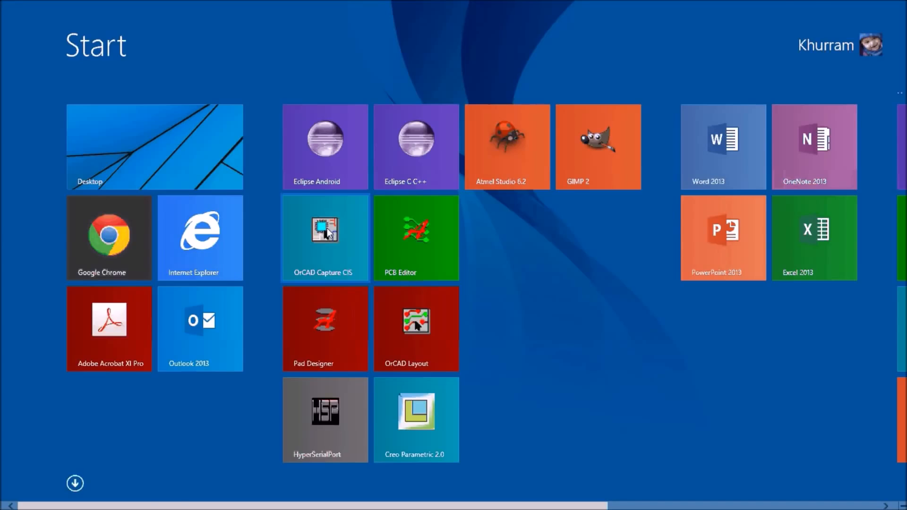
{"action": "left_click", "coordinate": [329, 233]}
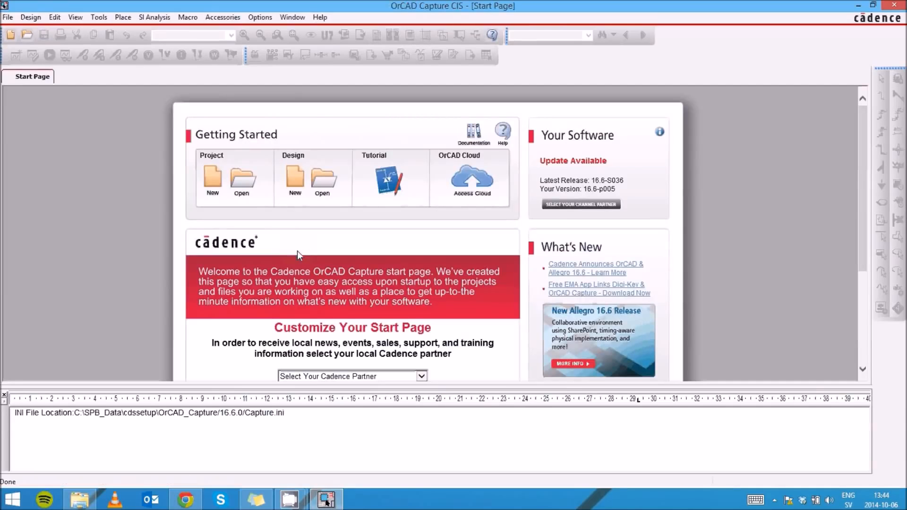
- Check the contents of the Orcad Video Lecture folder on Local Disk (C:) in File Explorer, and minimize the window
{"action": "left_click", "coordinate": [80, 500]}
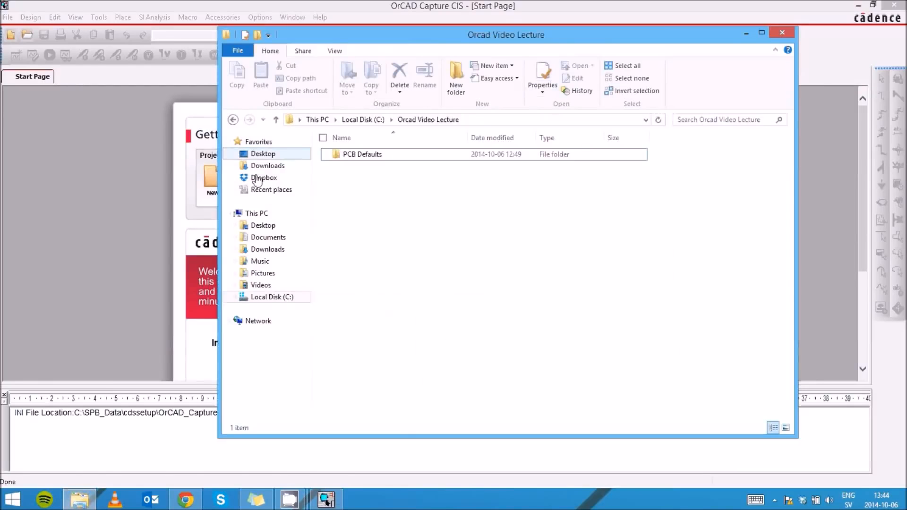
{"action": "left_click", "coordinate": [271, 297]}
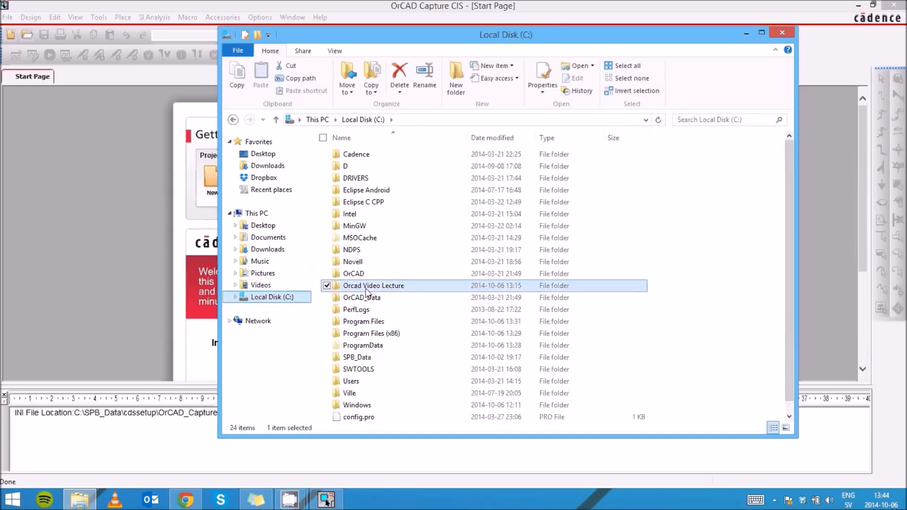
{"action": "double_click", "coordinate": [359, 286]}
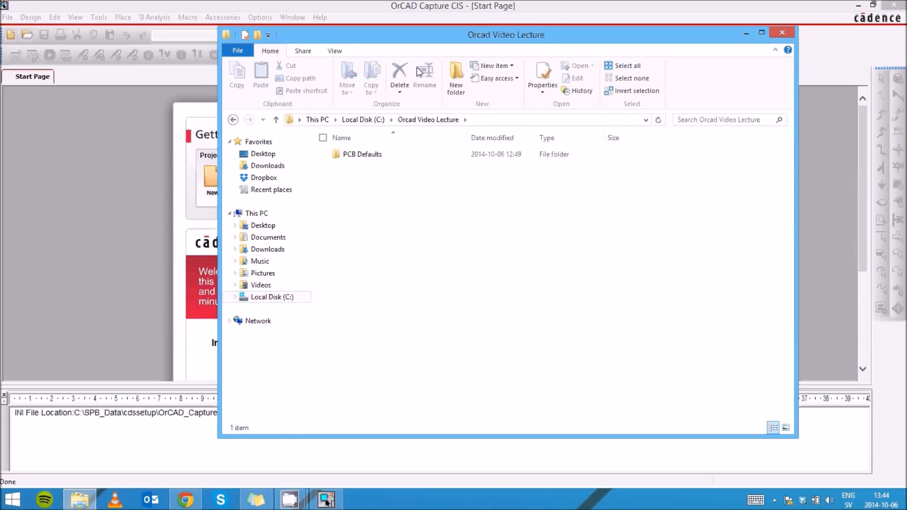
{"action": "left_click", "coordinate": [746, 33]}
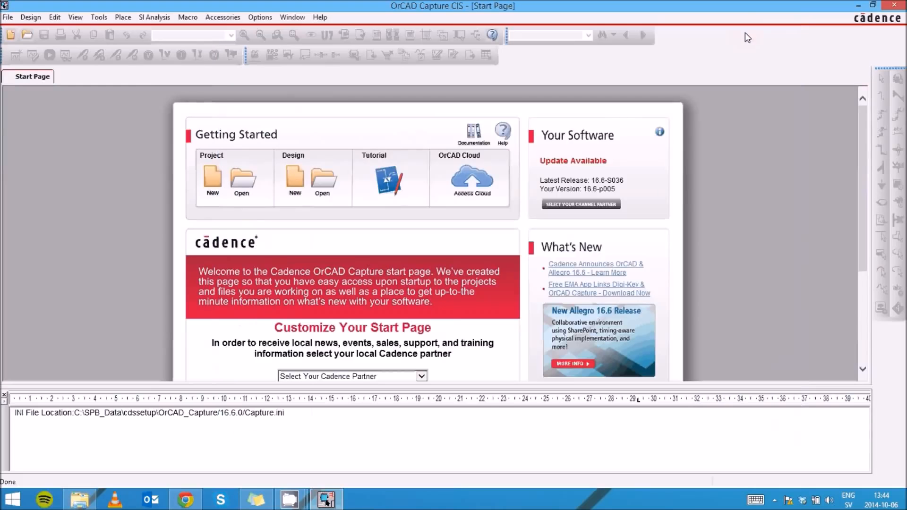
- Start a new project and name it arduino
{"action": "left_click", "coordinate": [8, 18]}
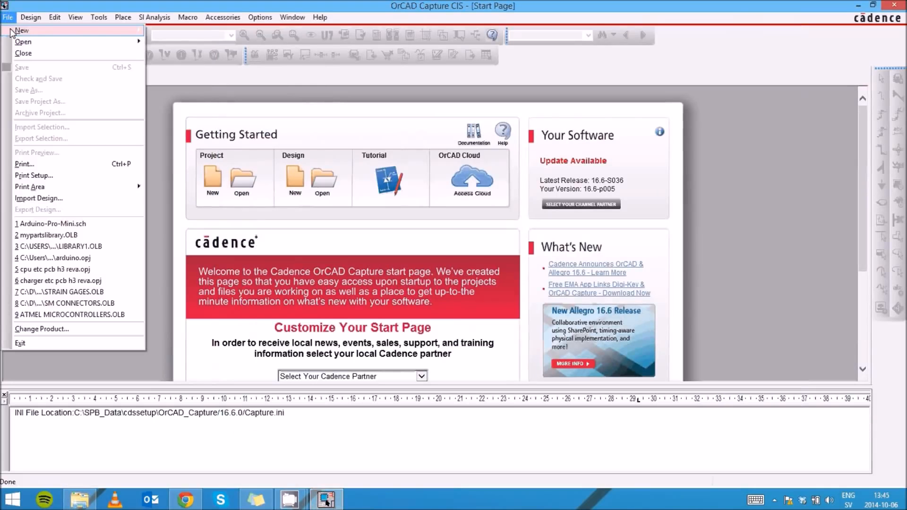
{"action": "mouse_move", "coordinate": [28, 31]}
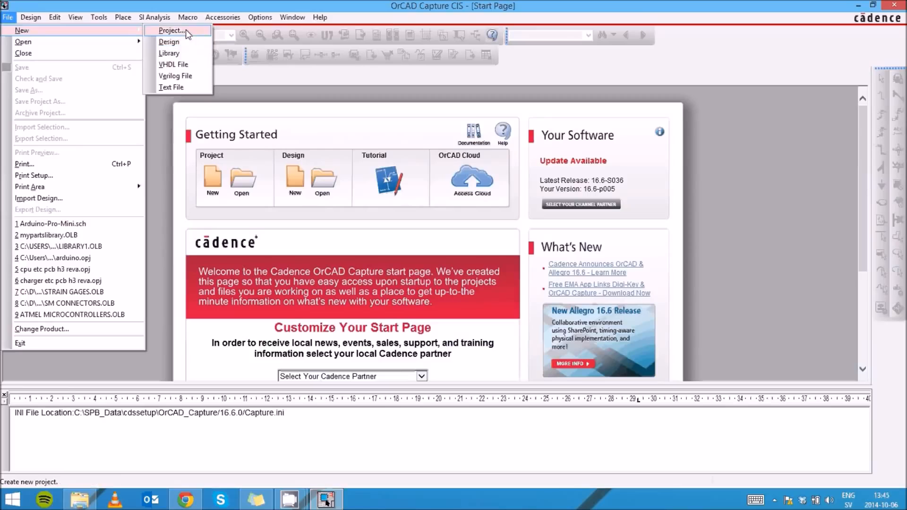
{"action": "left_click", "coordinate": [186, 30]}
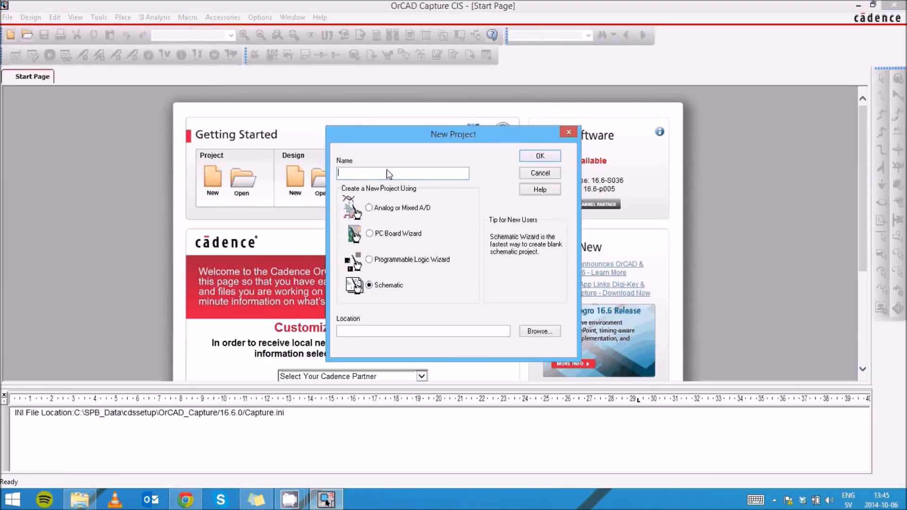
{"action": "type", "text": "arduino"}
- Set the project location to C:\Orcad Video Lecture and create the Schematic project
{"action": "left_click", "coordinate": [538, 333]}
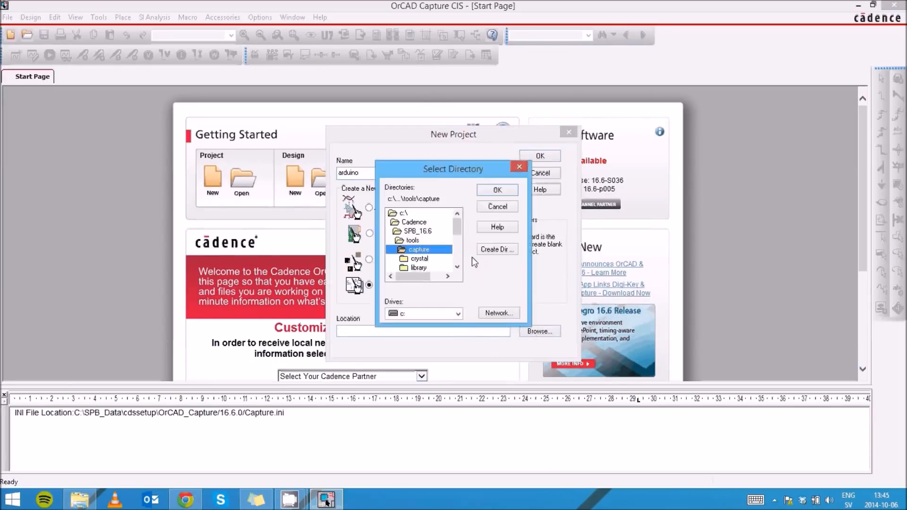
{"action": "left_click", "coordinate": [403, 215]}
{"action": "double_click", "coordinate": [403, 215]}
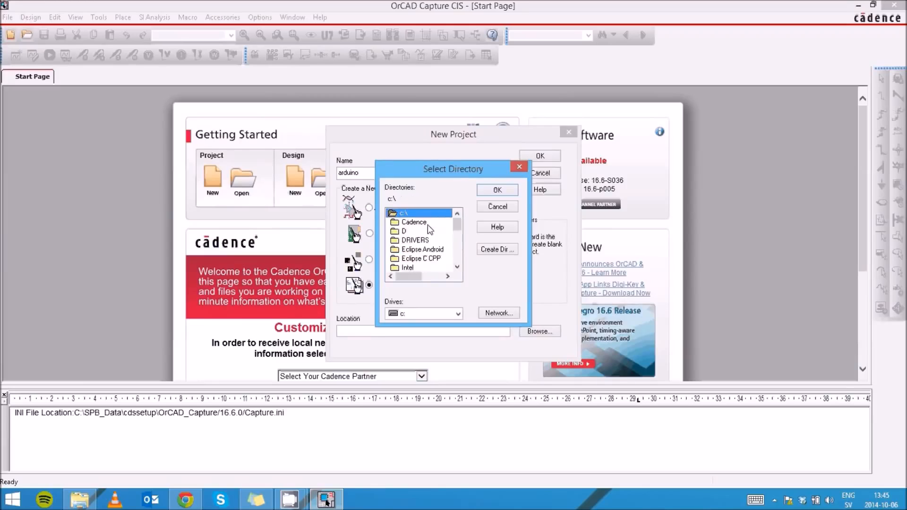
{"action": "mouse_move", "coordinate": [457, 229]}
{"action": "left_mouse_down"}
{"action": "mouse_move", "coordinate": [460, 273]}
{"action": "mouse_move", "coordinate": [457, 247]}
{"action": "left_mouse_up"}
{"action": "left_click", "coordinate": [436, 222]}
{"action": "double_click", "coordinate": [439, 222]}
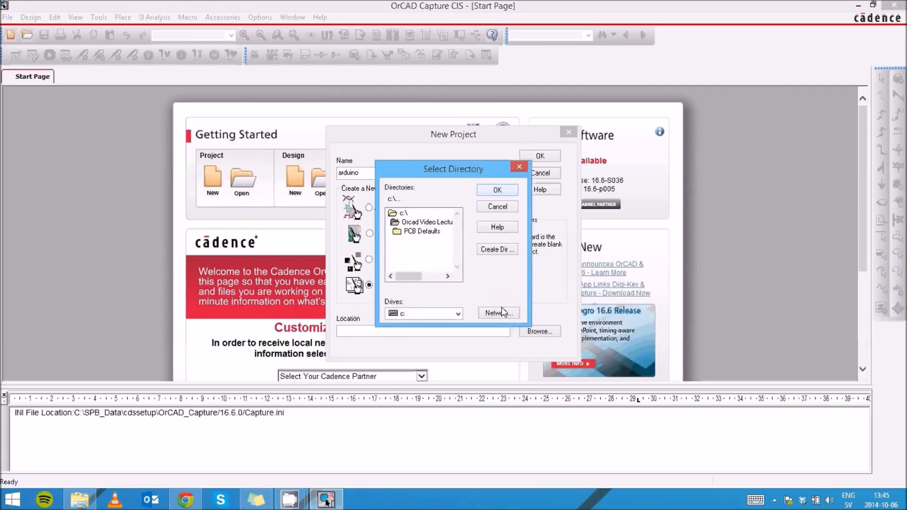
{"action": "left_click", "coordinate": [498, 190]}
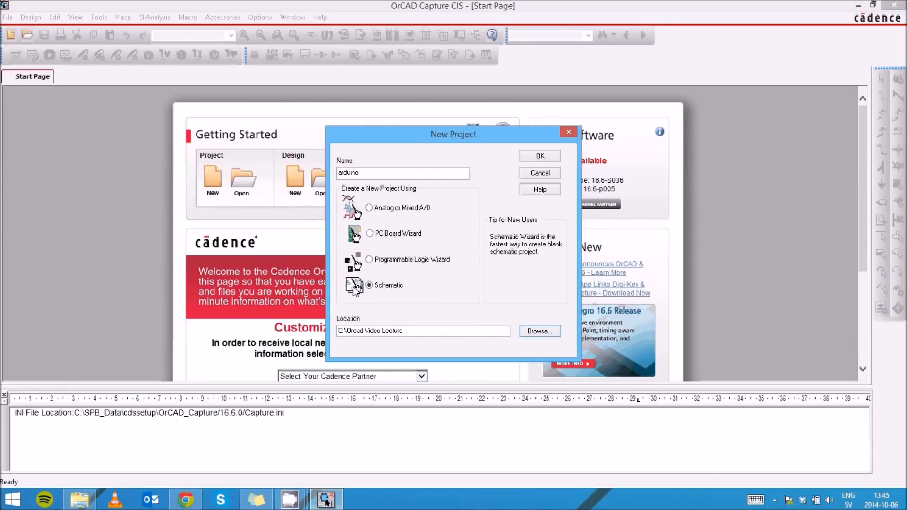
{"action": "left_click", "coordinate": [550, 156]}
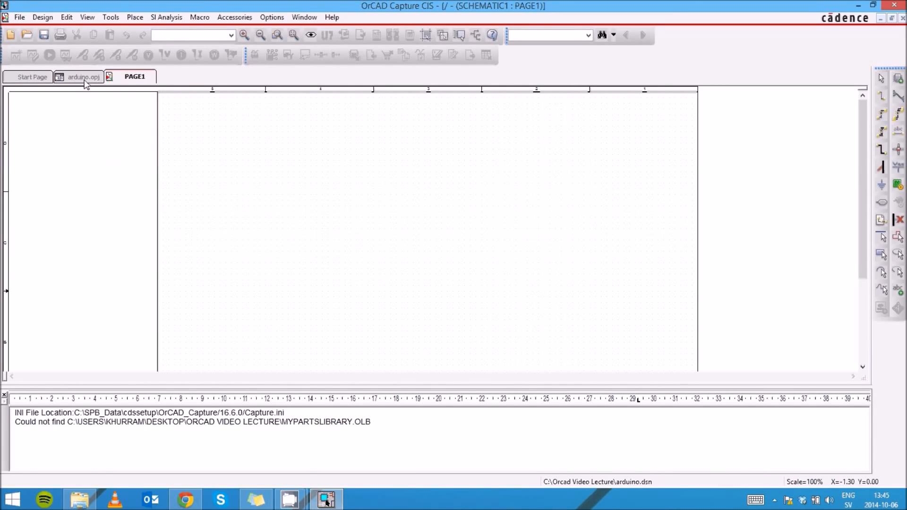
- Restore the PAGE1 schematic to a floating window and move it clear of the project tree
{"action": "right_click", "coordinate": [119, 81]}
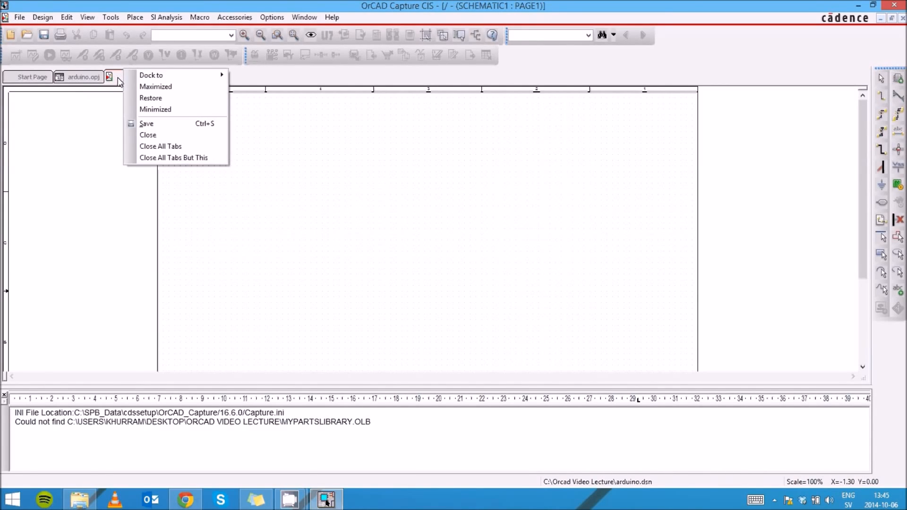
{"action": "left_click", "coordinate": [146, 97]}
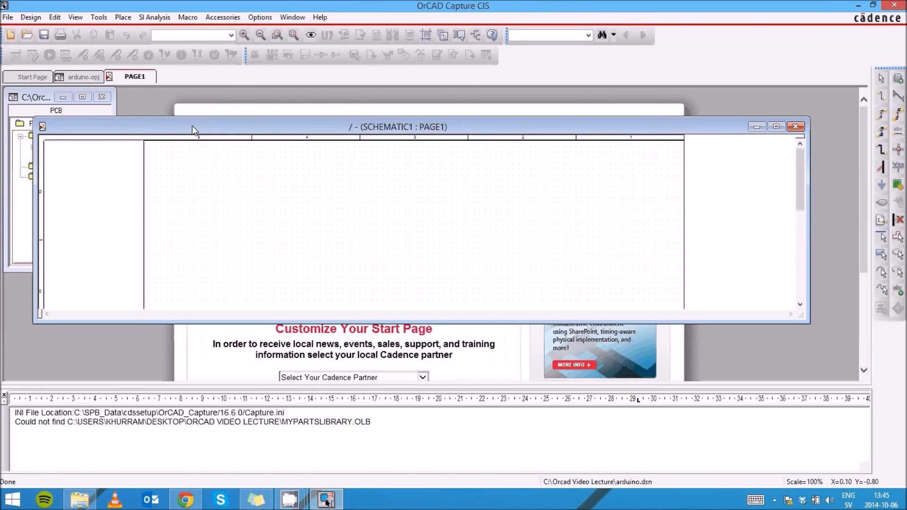
{"action": "left_click_drag", "start_coordinate": [192, 131], "coordinate": [298, 126]}
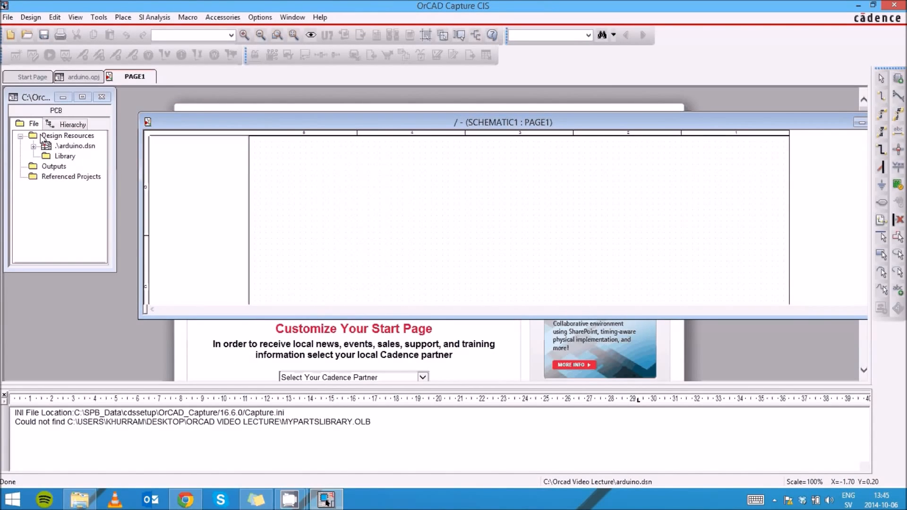
- Expand arduino.dsn and its schematic folder in the project tree, and select PAGE1
{"action": "left_click", "coordinate": [33, 146]}
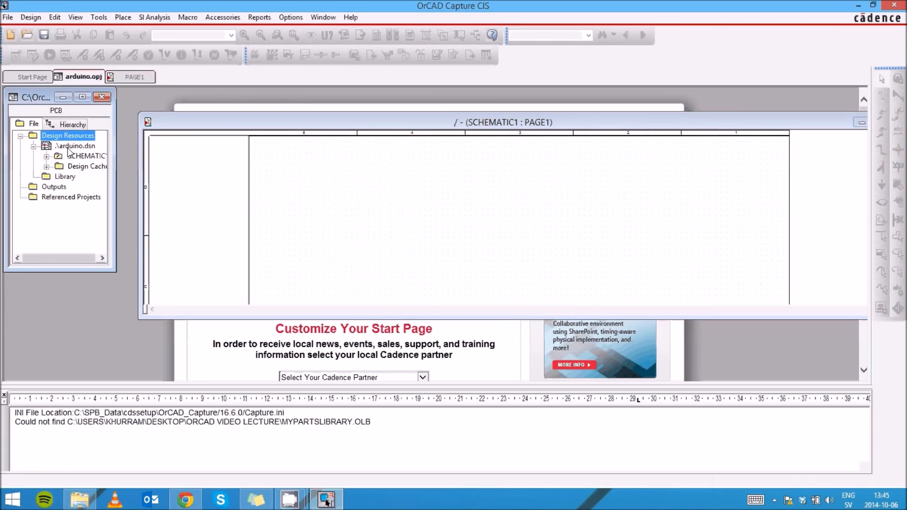
{"action": "double_click", "coordinate": [76, 156]}
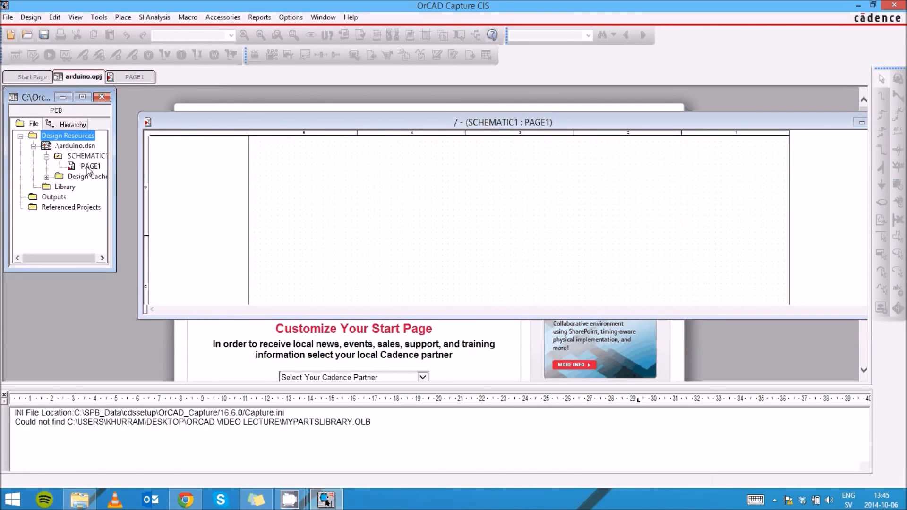
{"action": "left_click", "coordinate": [88, 166]}
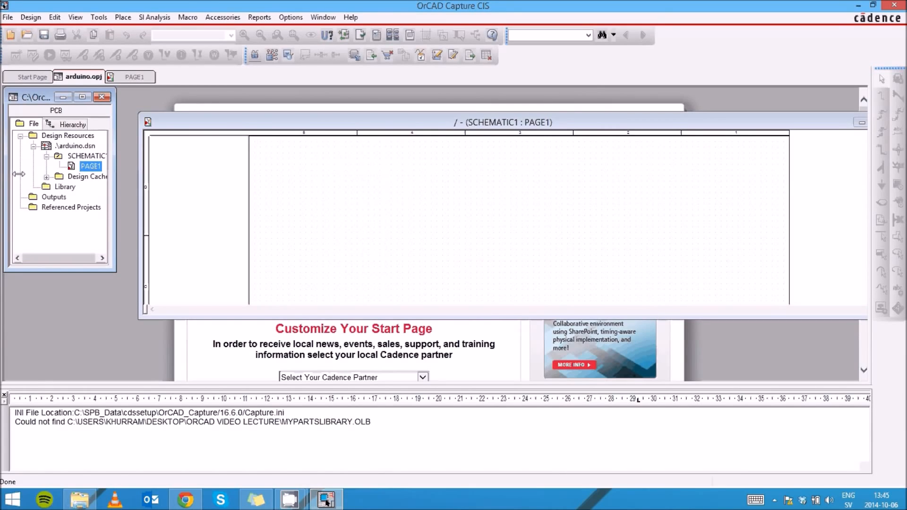
- Add a new library to the arduino project
{"action": "left_click", "coordinate": [74, 147]}
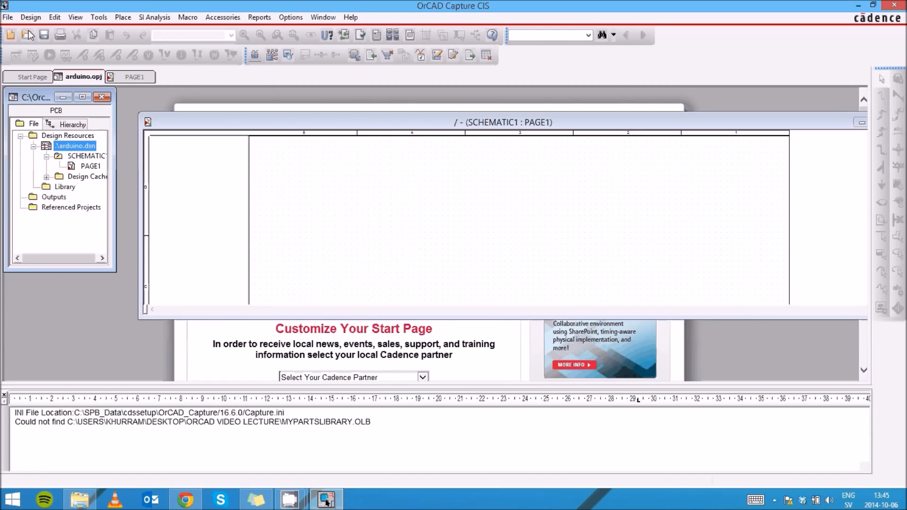
{"action": "left_click", "coordinate": [10, 20]}
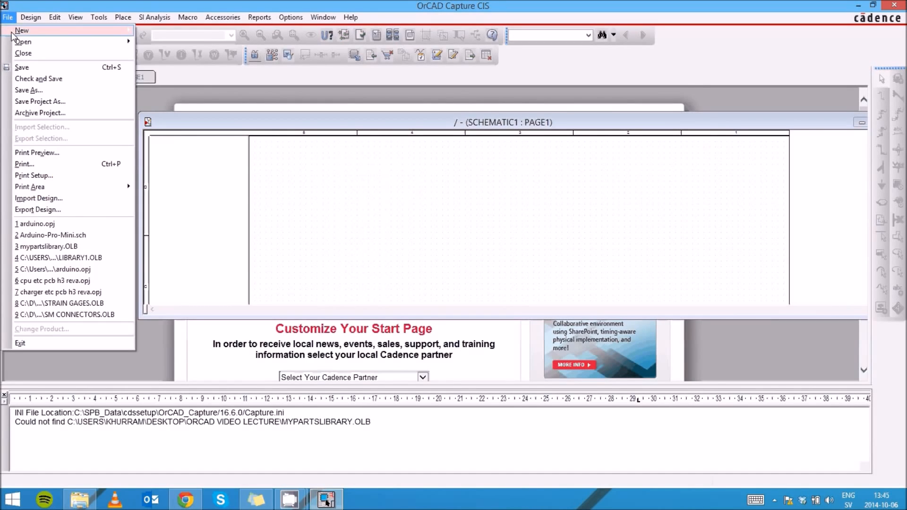
{"action": "mouse_move", "coordinate": [127, 35]}
{"action": "left_click", "coordinate": [165, 51]}
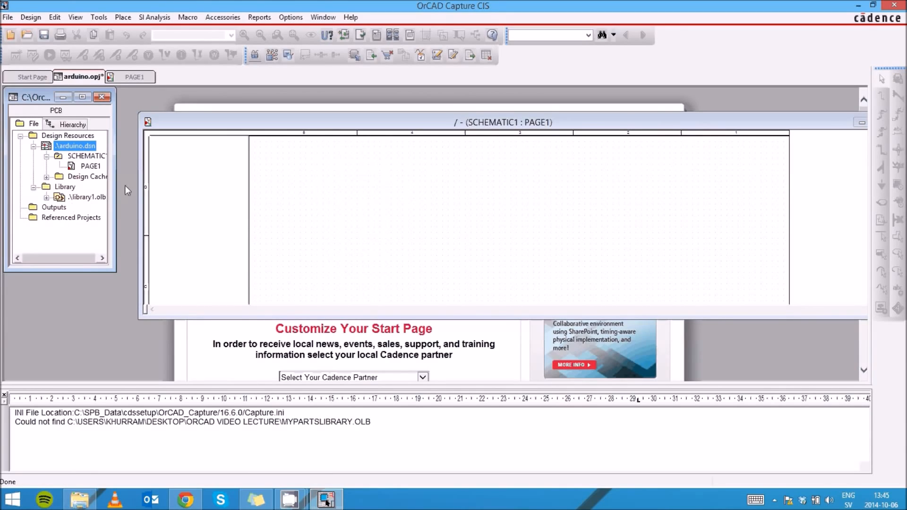
- Save the new library as mypartslibrary in the Orcad Video Lecture folder
{"action": "right_click", "coordinate": [90, 197]}
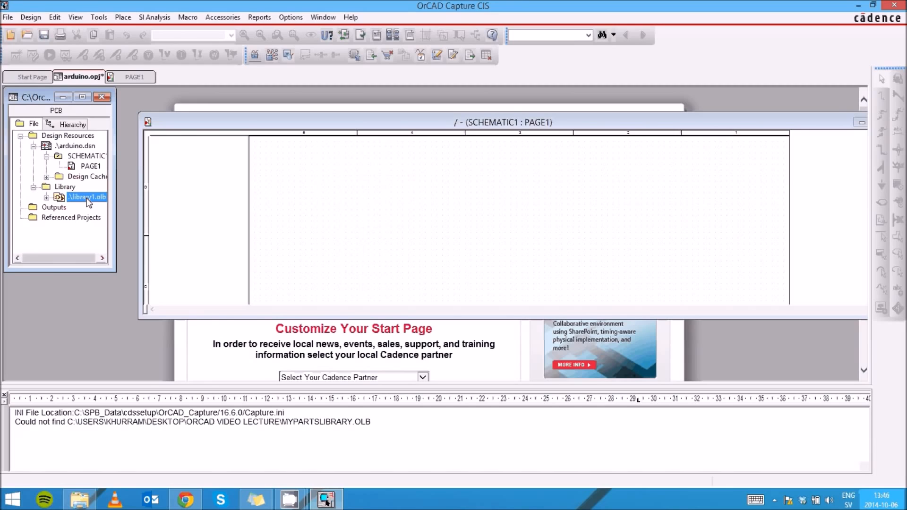
{"action": "left_click", "coordinate": [161, 262]}
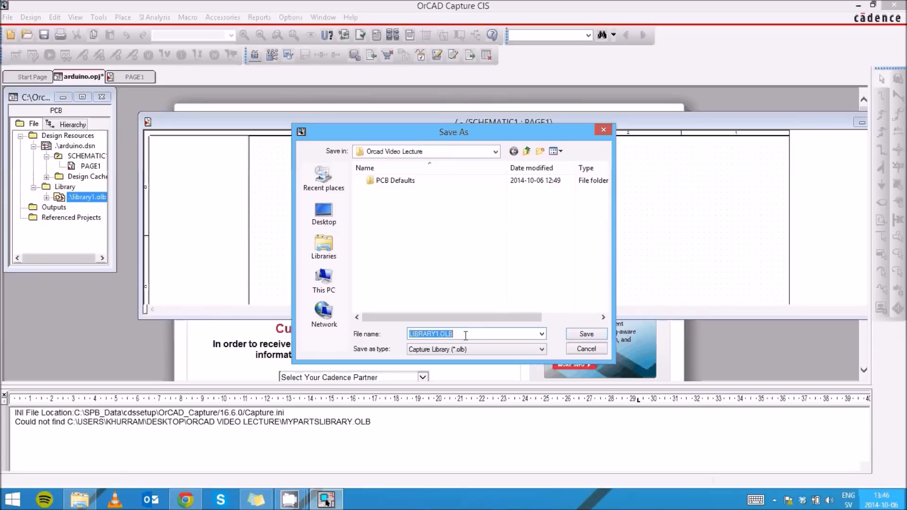
{"action": "type", "text": "mypartslibrary"}
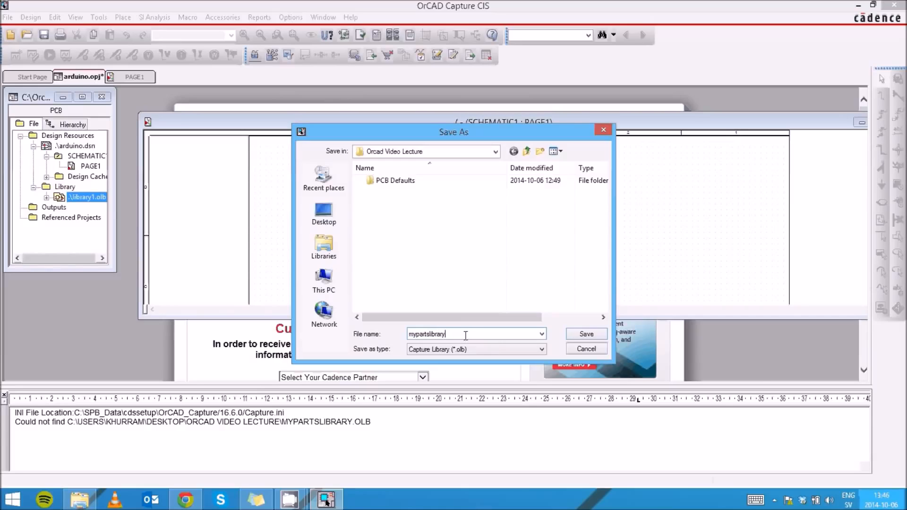
{"action": "left_click", "coordinate": [586, 334]}
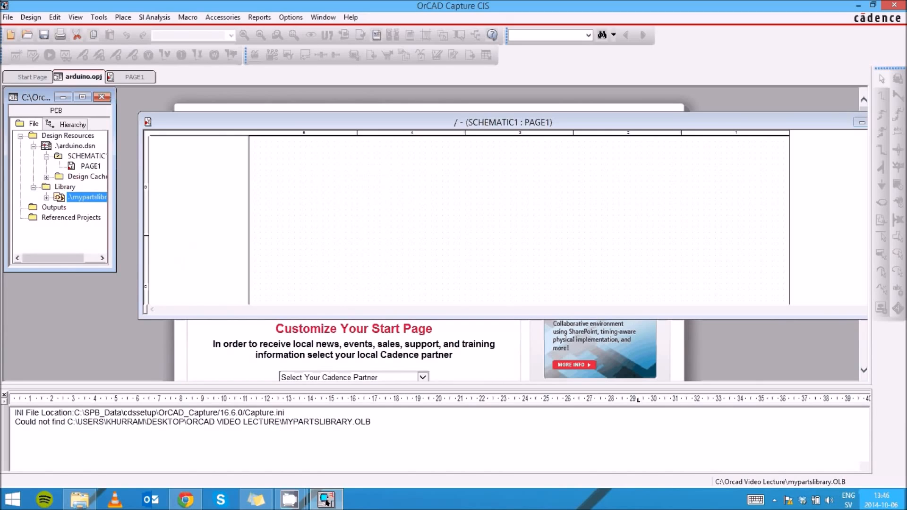
- Switch to Chrome and examine the Arduino Mini board on the Arduino page and the SparkFun Arduino Mini 05 product page
{"action": "left_click", "coordinate": [185, 494]}
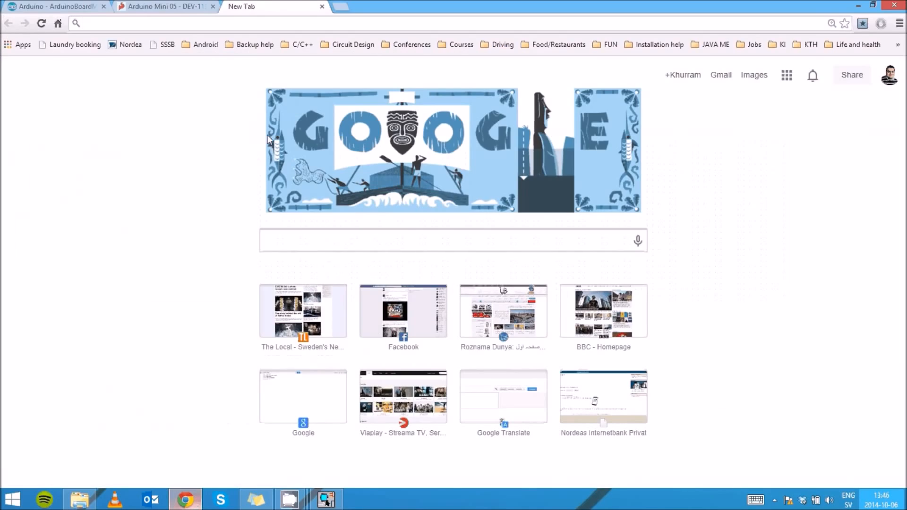
{"action": "left_click", "coordinate": [56, 6]}
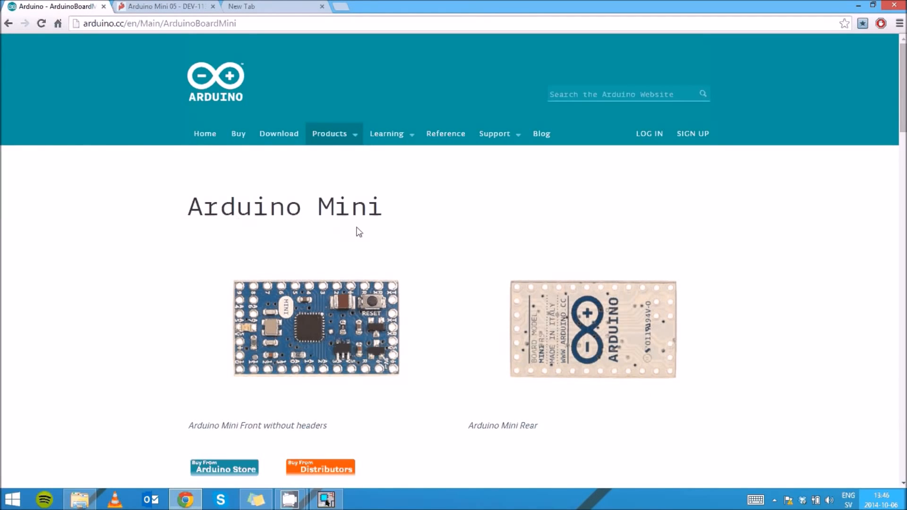
{"action": "scroll", "coordinate": [328, 310], "scroll_direction": "down", "scroll_amount": 1}
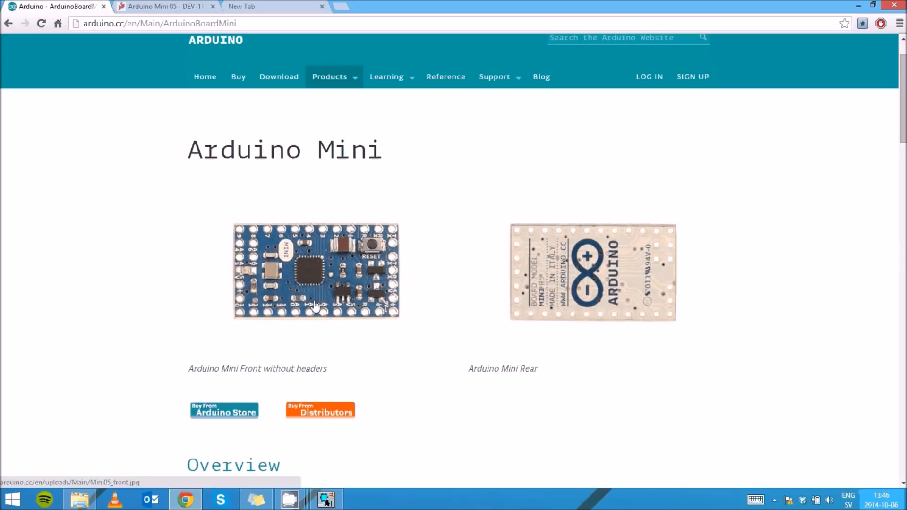
{"action": "key", "text": "ctrl+Tab"}
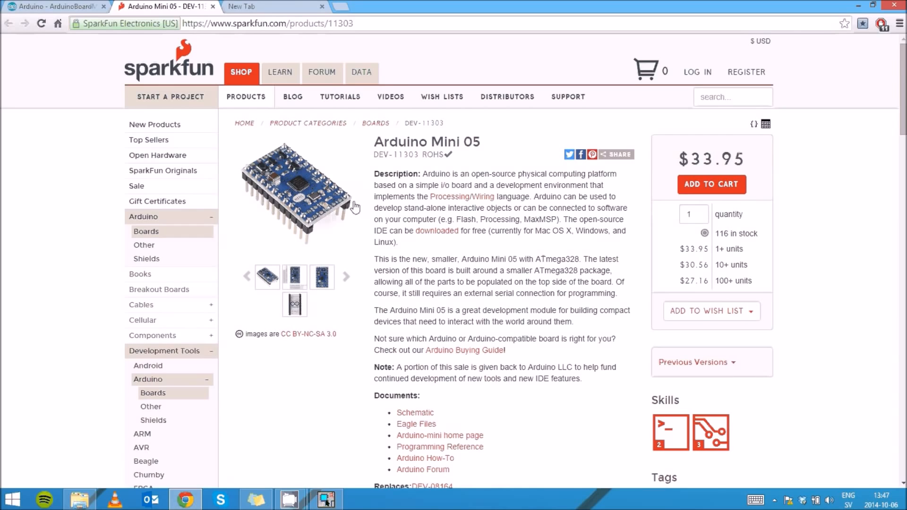
- Examine the Arduino Mini pinout diagrams on the Arduino page, and return to OrCAD Capture
{"action": "left_click", "coordinate": [65, 4]}
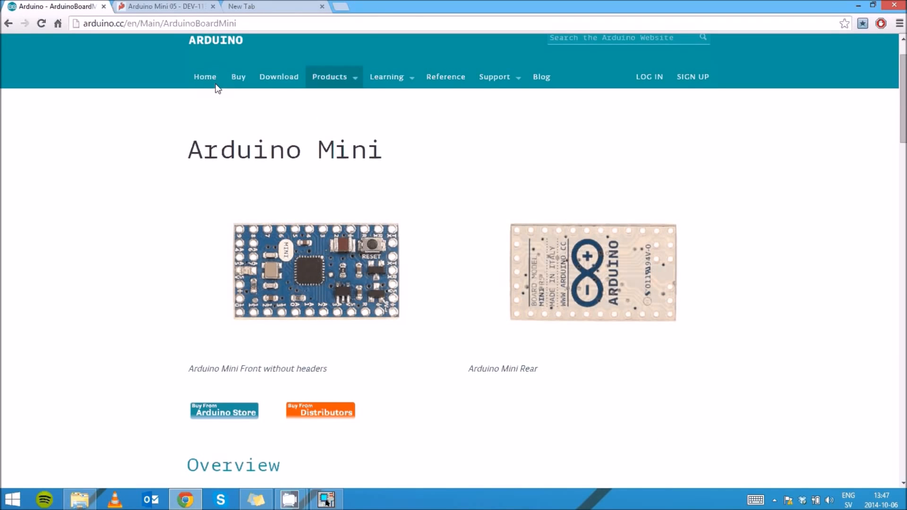
{"action": "scroll", "coordinate": [391, 203], "scroll_direction": "down", "scroll_amount": 15}
{"action": "scroll", "coordinate": [391, 204], "scroll_direction": "down", "scroll_amount": 5}
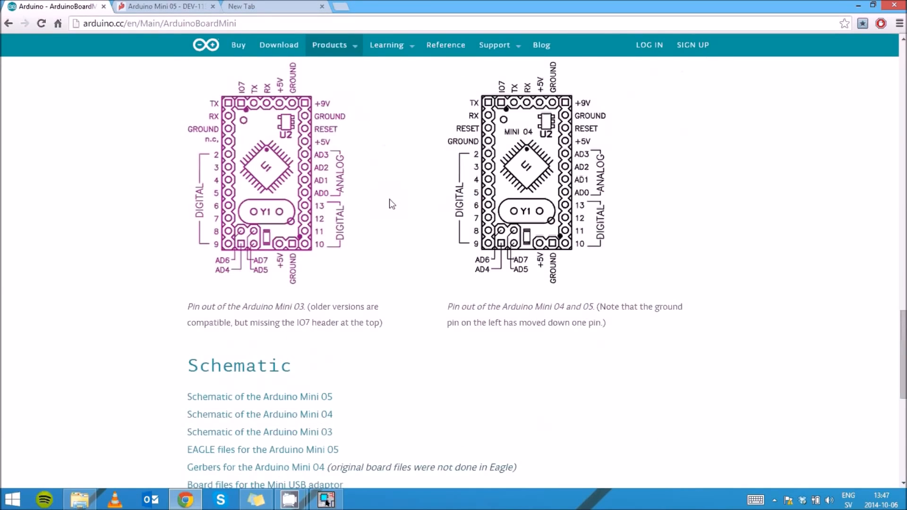
{"action": "scroll", "coordinate": [381, 198], "scroll_direction": "up", "scroll_amount": 1}
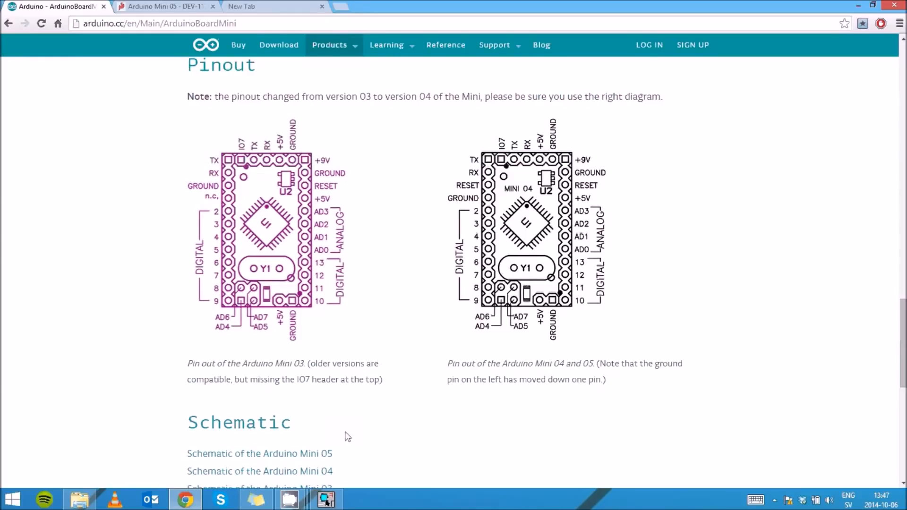
{"action": "left_click", "coordinate": [326, 500]}
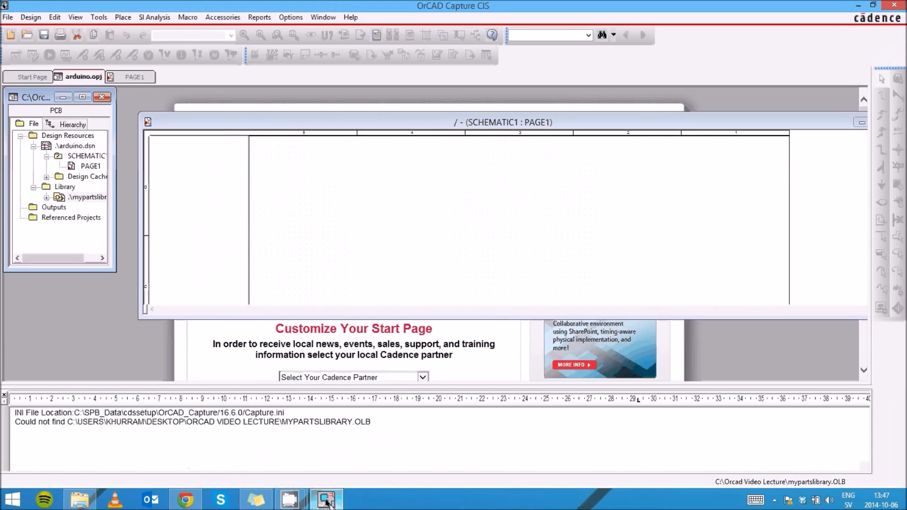
- Create a new part named arduino in mypartslibrary with reference prefix U and PCB footprint arduino
{"action": "right_click", "coordinate": [77, 202]}
{"action": "left_click", "coordinate": [123, 206]}
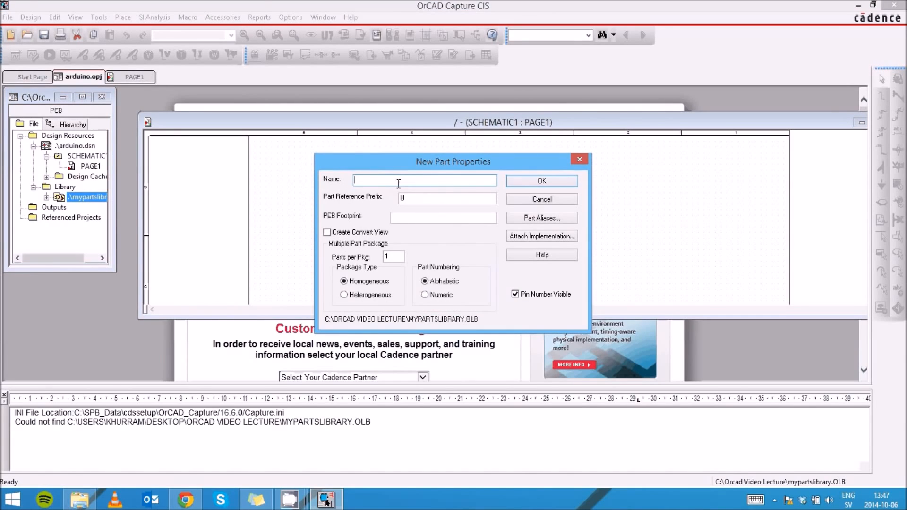
{"action": "type", "text": "arduino"}
{"action": "left_click", "coordinate": [431, 217]}
{"action": "left_click", "coordinate": [409, 199]}
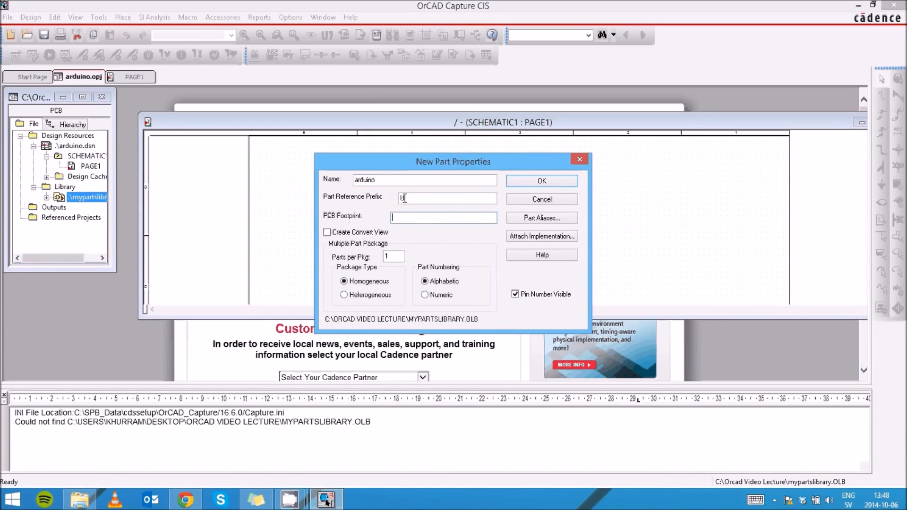
{"action": "double_click", "coordinate": [409, 199]}
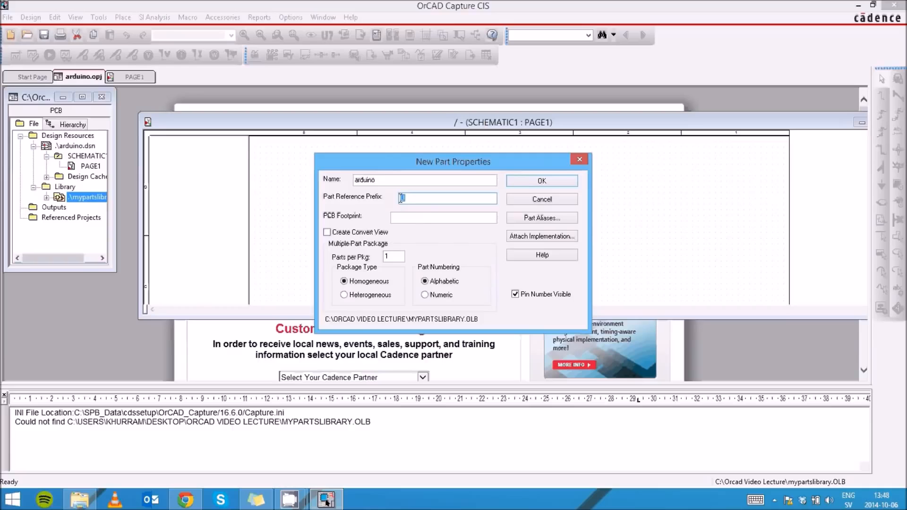
{"action": "left_click", "coordinate": [413, 219]}
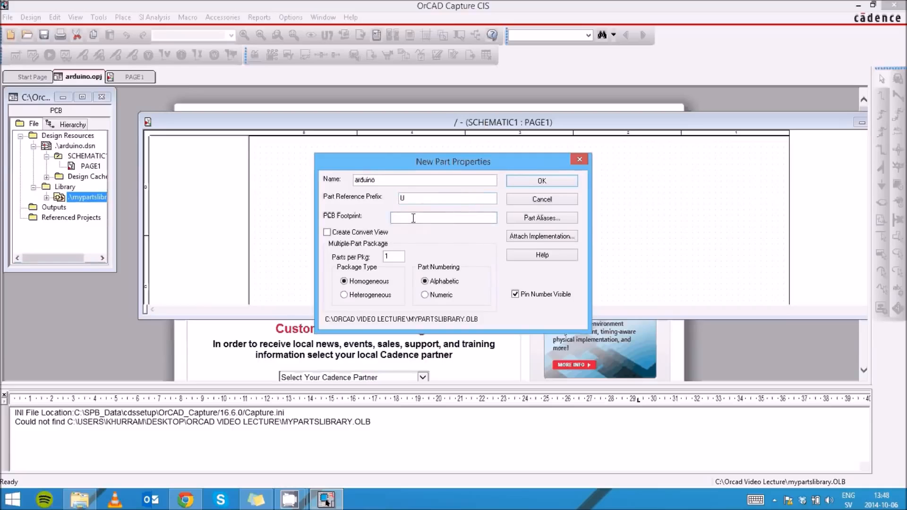
{"action": "type", "text": "arduino"}
{"action": "left_click", "coordinate": [541, 184]}
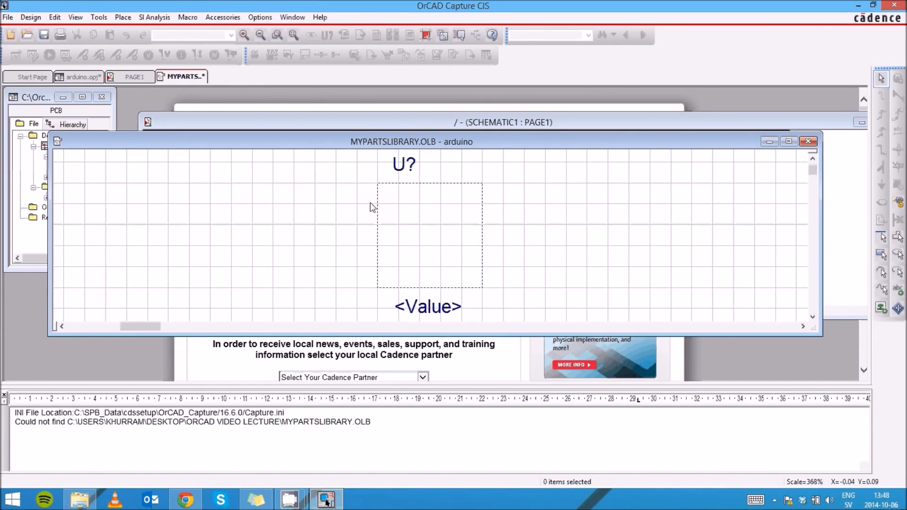
- Enlarge the arduino part's body outline to about nine grid squares wide and considerably taller
{"action": "left_click", "coordinate": [479, 291]}
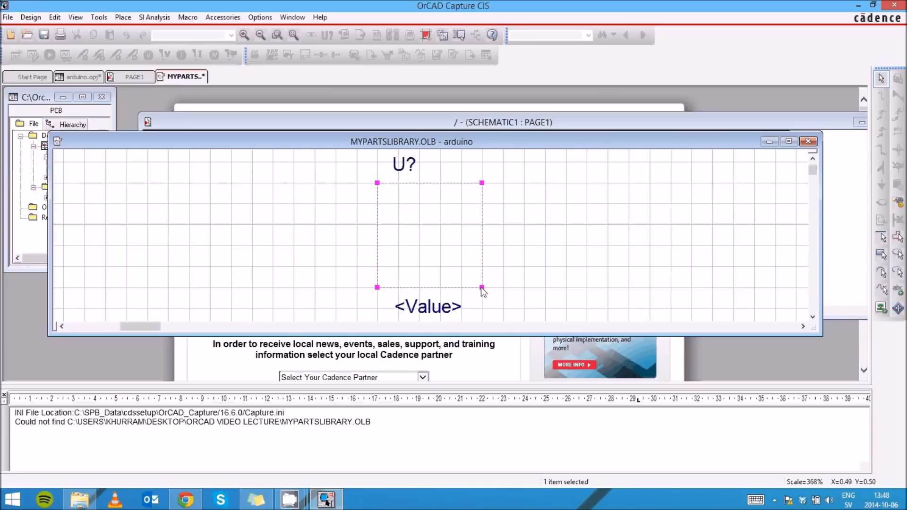
{"action": "left_click_drag", "start_coordinate": [482, 289], "coordinate": [564, 271]}
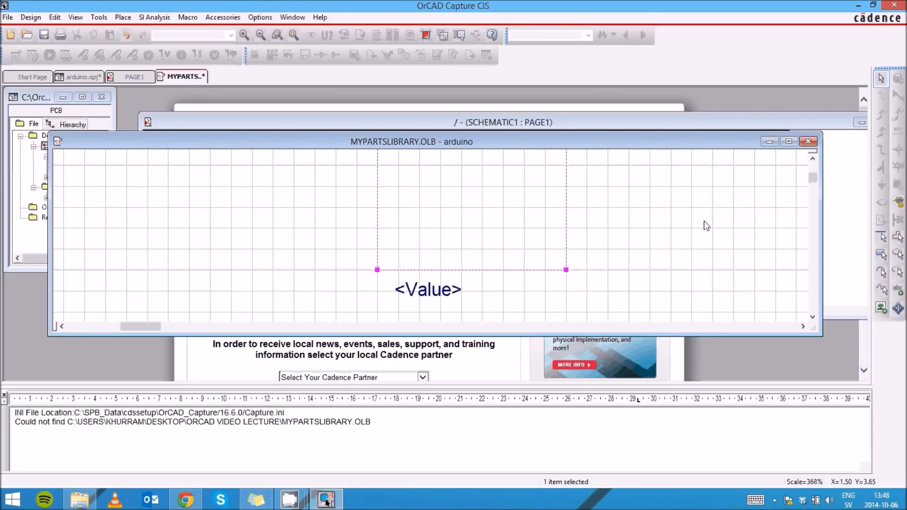
{"action": "left_click", "coordinate": [813, 159]}
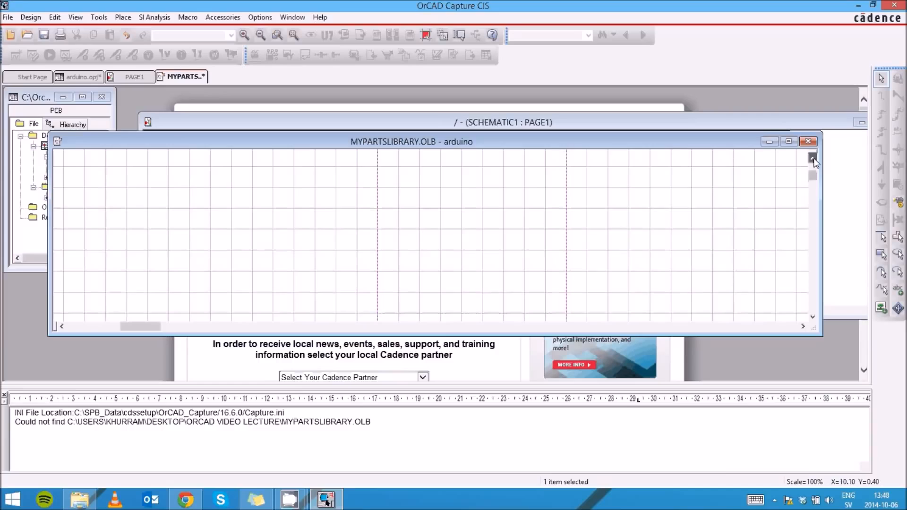
{"action": "left_click", "coordinate": [812, 159]}
{"action": "left_click", "coordinate": [813, 159]}
{"action": "left_click", "coordinate": [813, 159]}
{"action": "left_click", "coordinate": [813, 159]}
{"action": "scroll", "coordinate": [610, 224], "scroll_direction": "down", "scroll_amount": 3}
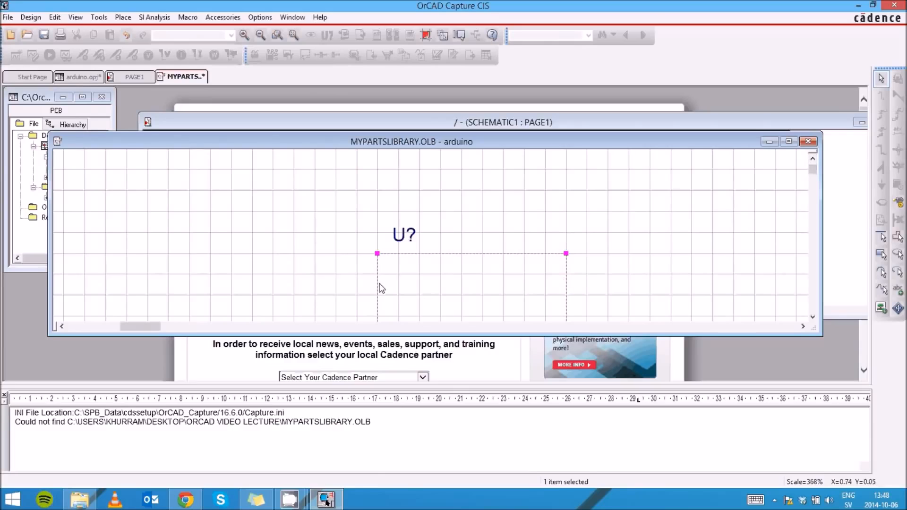
- Examine the grid display preferences for the schematic page and for parts and symbols
{"action": "left_click", "coordinate": [263, 19]}
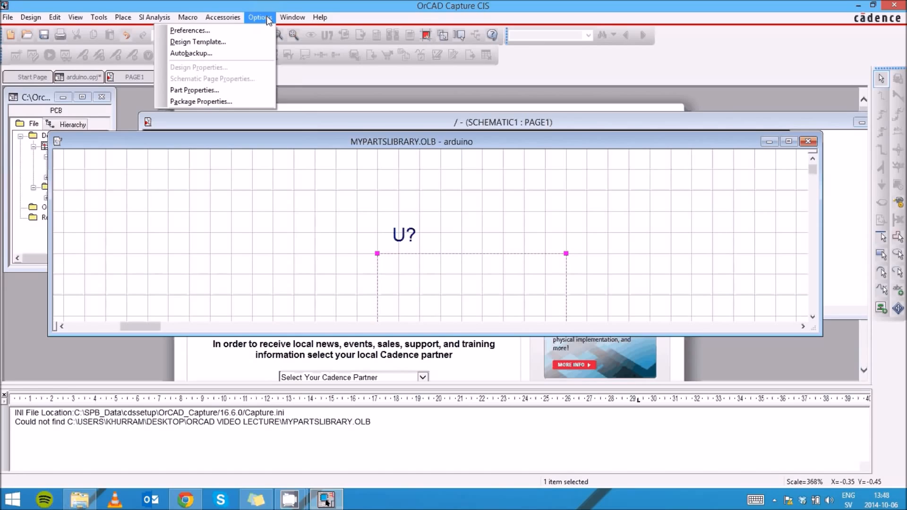
{"action": "left_click", "coordinate": [258, 33]}
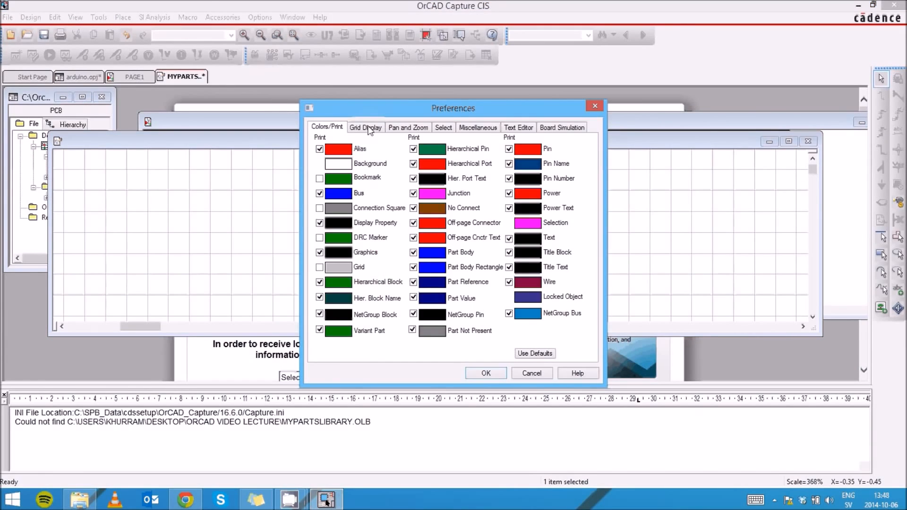
{"action": "left_click", "coordinate": [366, 128]}
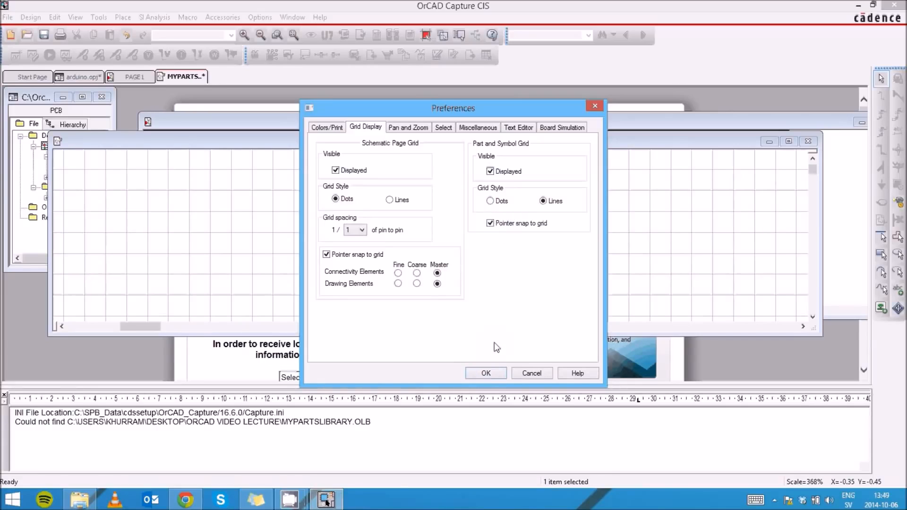
{"action": "left_click", "coordinate": [486, 374]}
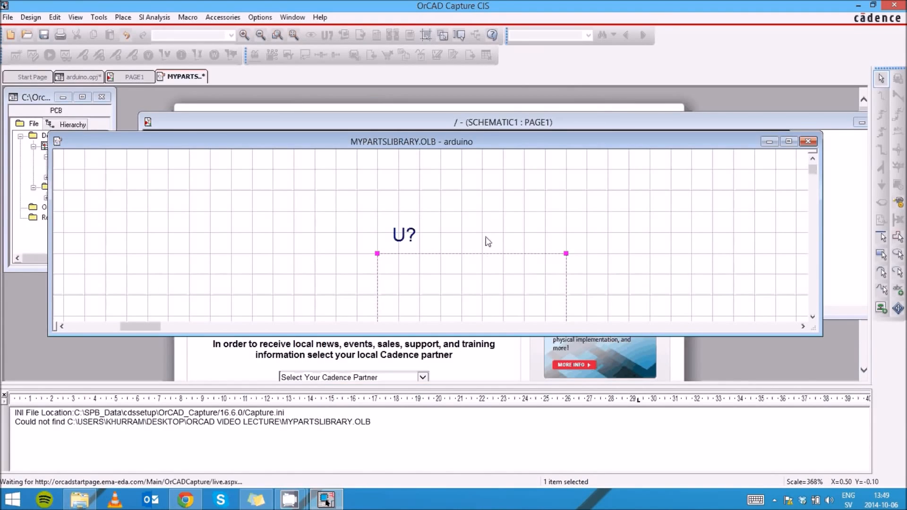
- Check the Arduino Mini pinout in Chrome, and place a pin named TX, number 1, on the body outline's upper left edge in OrCAD Capture
{"action": "left_click", "coordinate": [812, 317]}
{"action": "left_click", "coordinate": [813, 318]}
{"action": "left_click", "coordinate": [813, 318]}
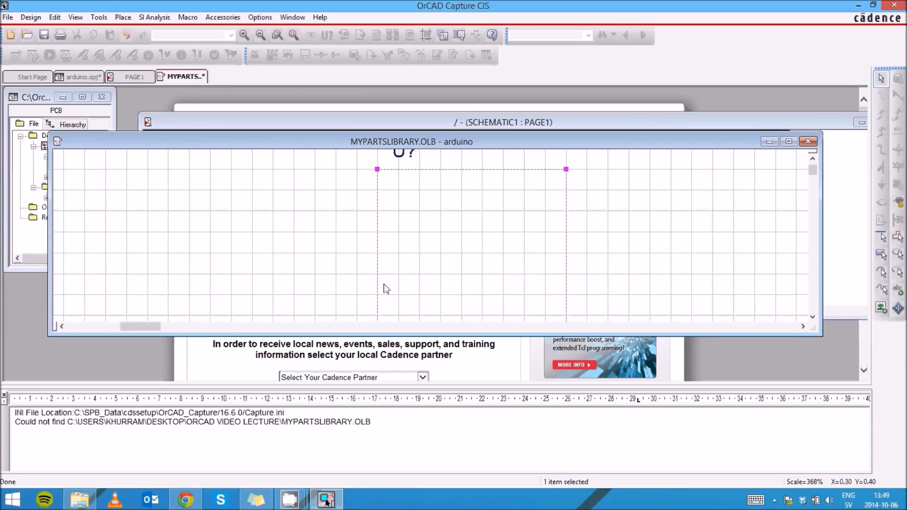
{"action": "left_click", "coordinate": [900, 206]}
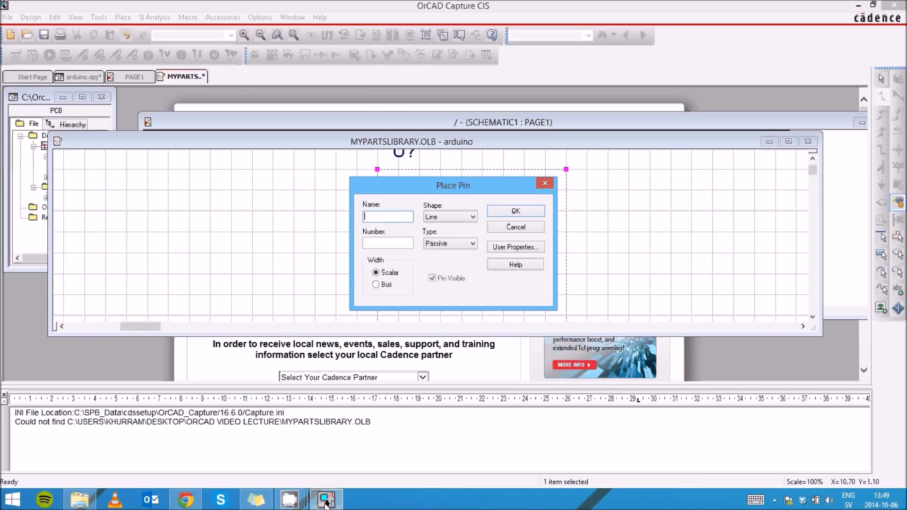
{"action": "left_click", "coordinate": [185, 501]}
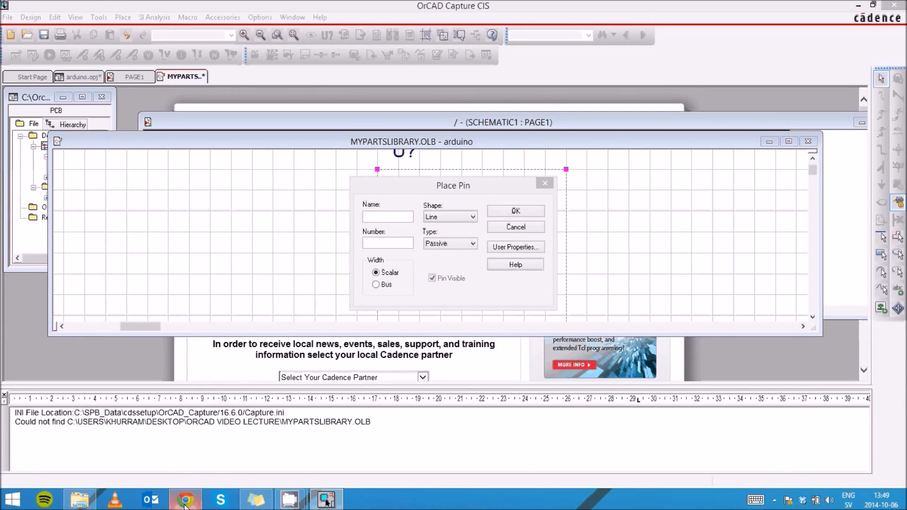
{"action": "left_click", "coordinate": [186, 501]}
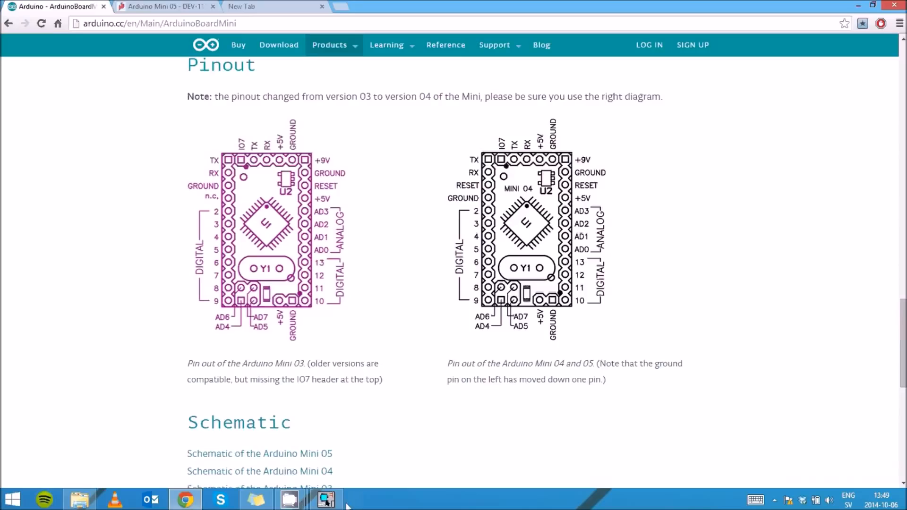
{"action": "left_click", "coordinate": [326, 499]}
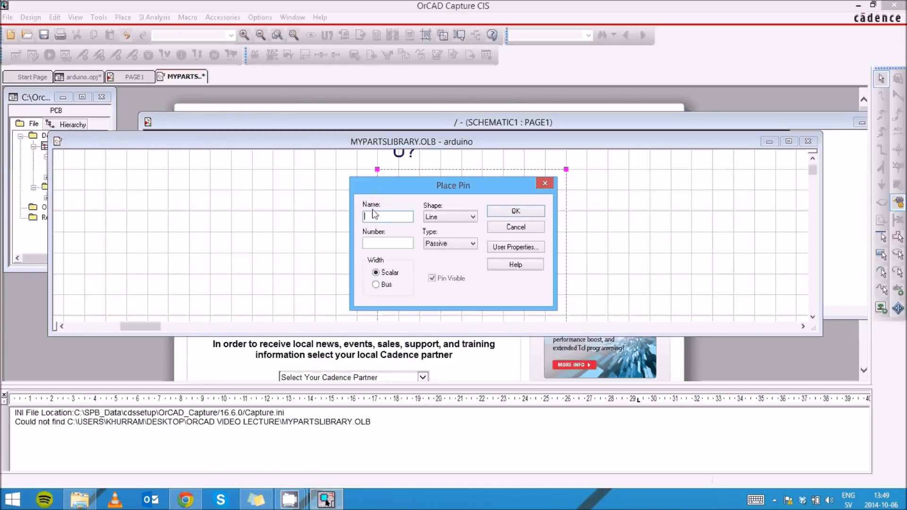
{"action": "type", "text": "TX"}
{"action": "left_click", "coordinate": [377, 244]}
{"action": "type", "text": "1"}
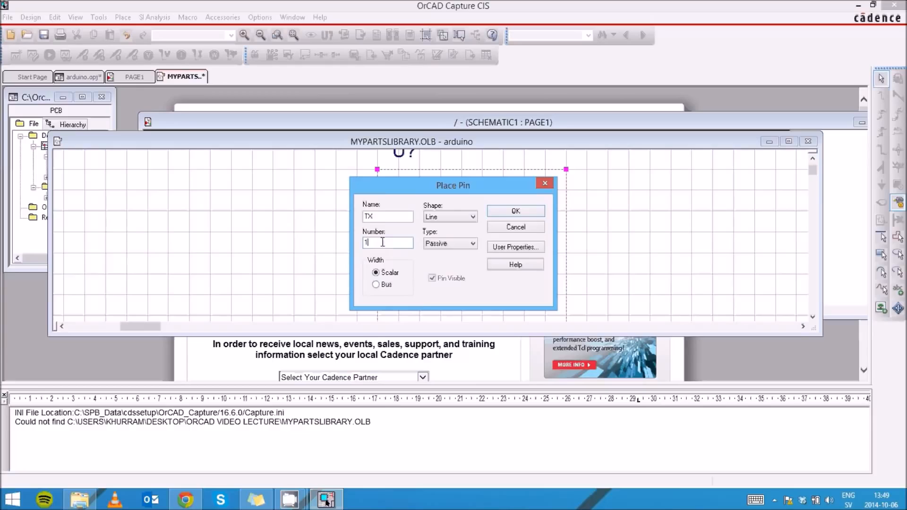
{"action": "left_click", "coordinate": [516, 211]}
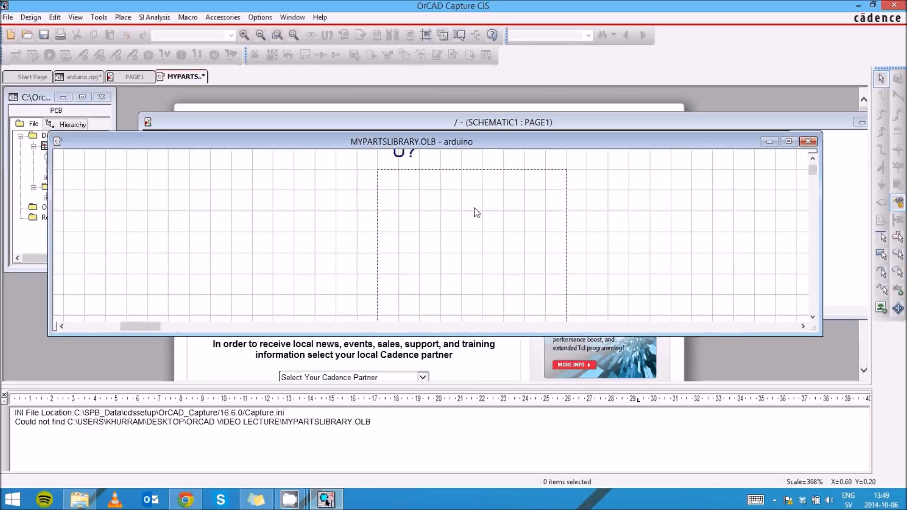
{"action": "left_click", "coordinate": [364, 190]}
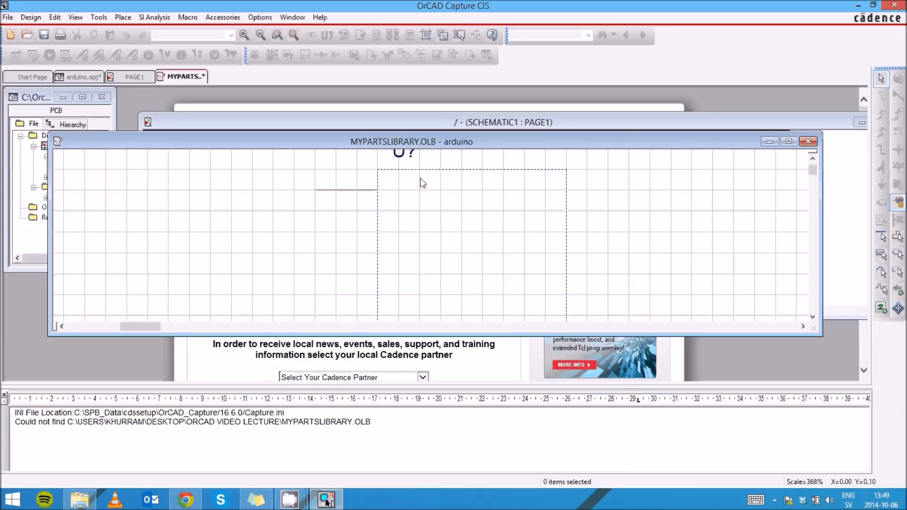
{"action": "left_click", "coordinate": [353, 194]}
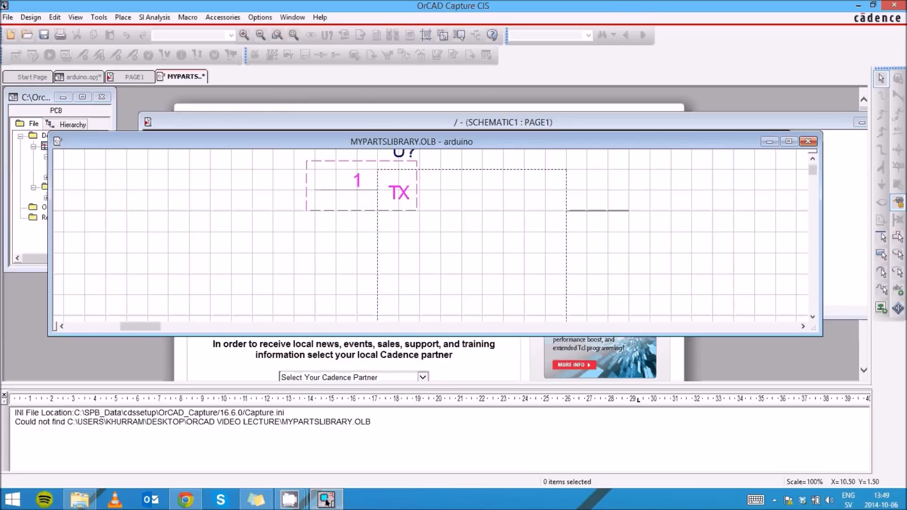
- Place a pin named RX with number 2 directly below the TX pin, and end pin placement
{"action": "key", "text": "p"}
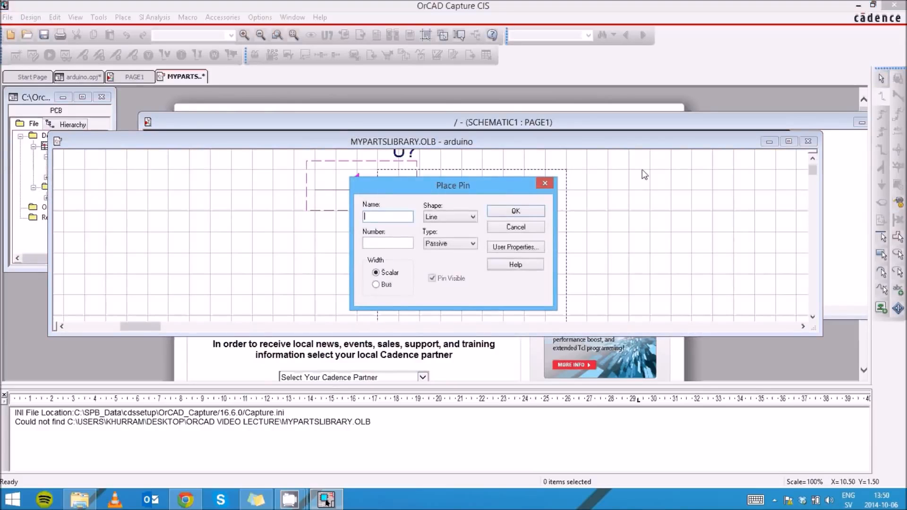
{"action": "type", "text": "RX"}
{"action": "left_click", "coordinate": [386, 243]}
{"action": "type", "text": "2"}
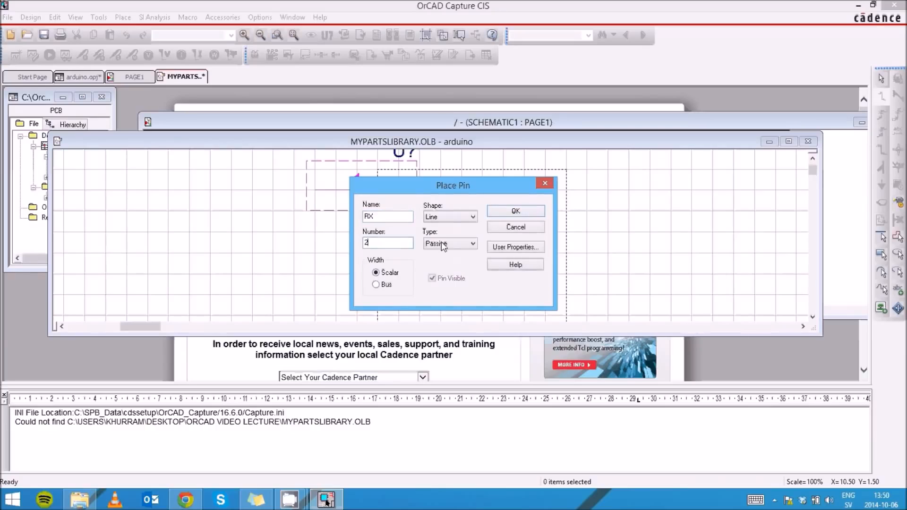
{"action": "left_click", "coordinate": [531, 210]}
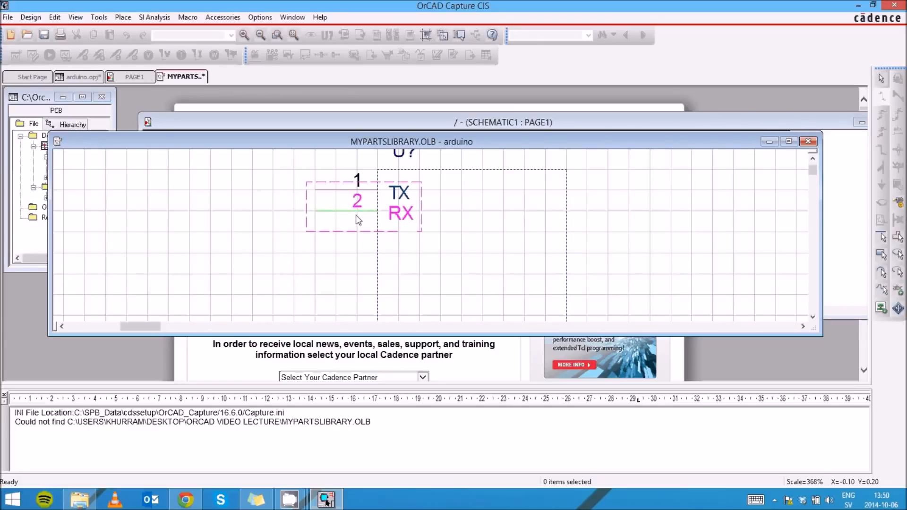
{"action": "left_click", "coordinate": [356, 215]}
{"action": "key", "text": "Escape"}
{"action": "right_click", "coordinate": [596, 228]}
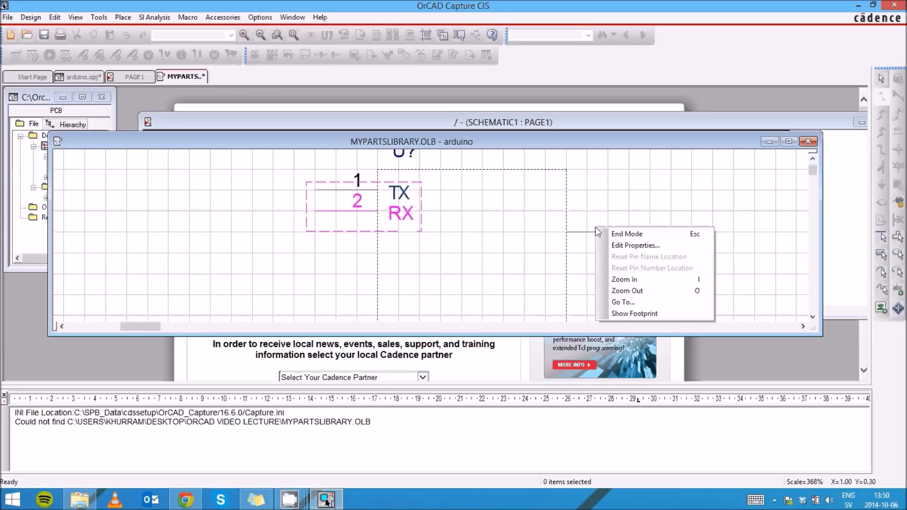
{"action": "left_click", "coordinate": [605, 234]}
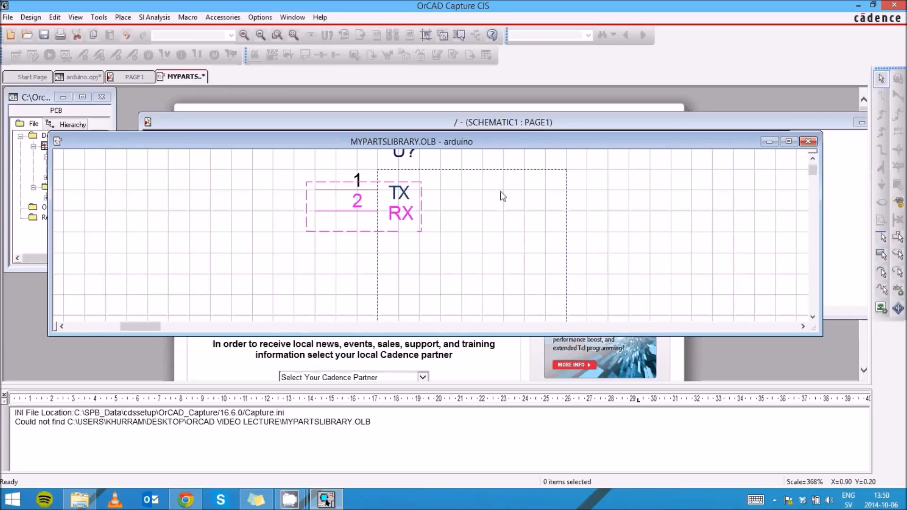
- Place a pin named Pin3 with number 3 directly below the RX pin on the outline's left edge
{"action": "scroll", "coordinate": [296, 174], "scroll_direction": "down", "scroll_amount": 1}
{"action": "scroll", "coordinate": [353, 222], "scroll_direction": "down", "scroll_amount": 1}
{"action": "scroll", "coordinate": [353, 223], "scroll_direction": "up", "scroll_amount": 2}
{"action": "left_click", "coordinate": [672, 208]}
{"action": "key", "text": "p"}
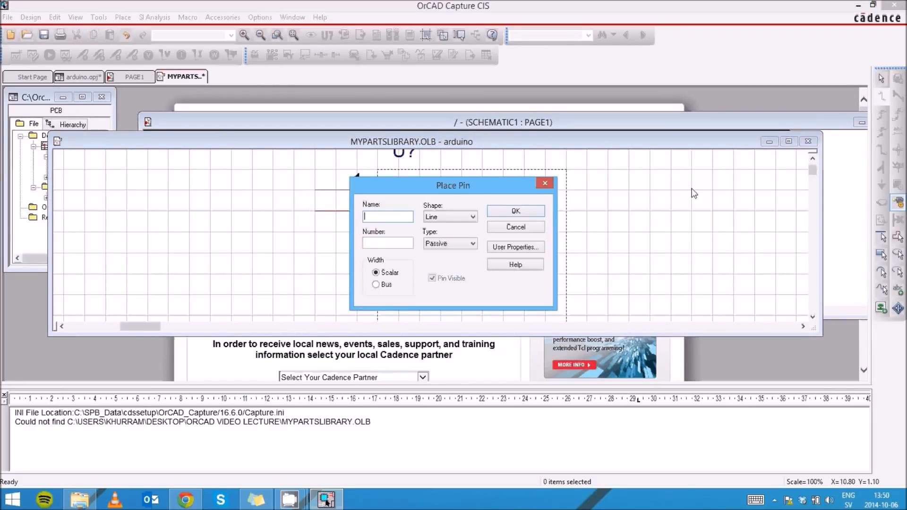
{"action": "type", "text": "Pin3"}
{"action": "left_click", "coordinate": [385, 242]}
{"action": "type", "text": "3"}
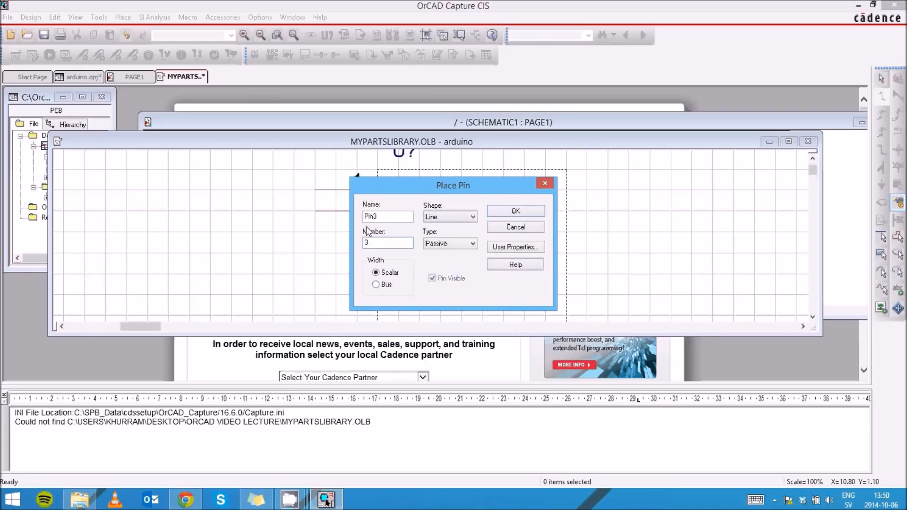
{"action": "left_click", "coordinate": [539, 212]}
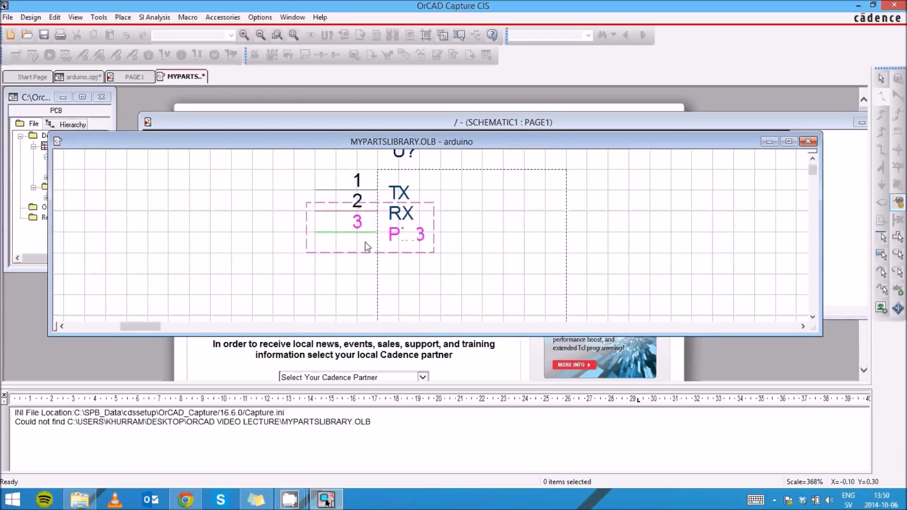
- Place Pin4 to Pin12, numbered 4 to 12, one grid square apart down the outline's left edge
{"action": "left_click", "coordinate": [366, 260]}
{"action": "left_click", "coordinate": [368, 278]}
{"action": "left_click", "coordinate": [369, 295]}
{"action": "scroll", "coordinate": [369, 289], "scroll_direction": "down", "scroll_amount": 2}
{"action": "left_click", "coordinate": [370, 278]}
{"action": "left_click", "coordinate": [364, 296]}
{"action": "scroll", "coordinate": [365, 296], "scroll_direction": "down", "scroll_amount": 1}
{"action": "left_click", "coordinate": [364, 296]}
{"action": "scroll", "coordinate": [366, 296], "scroll_direction": "down", "scroll_amount": 1}
{"action": "left_click", "coordinate": [367, 297]}
{"action": "scroll", "coordinate": [367, 293], "scroll_direction": "down", "scroll_amount": 2}
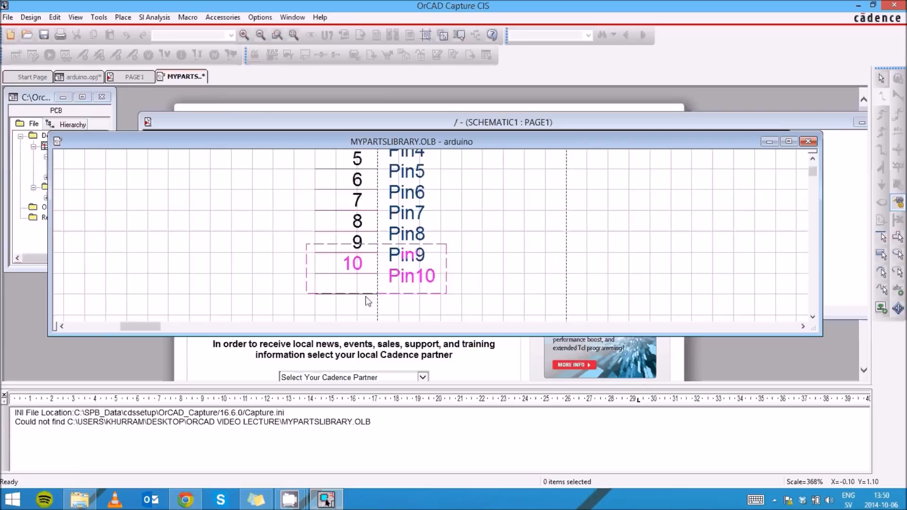
{"action": "left_click", "coordinate": [365, 277]}
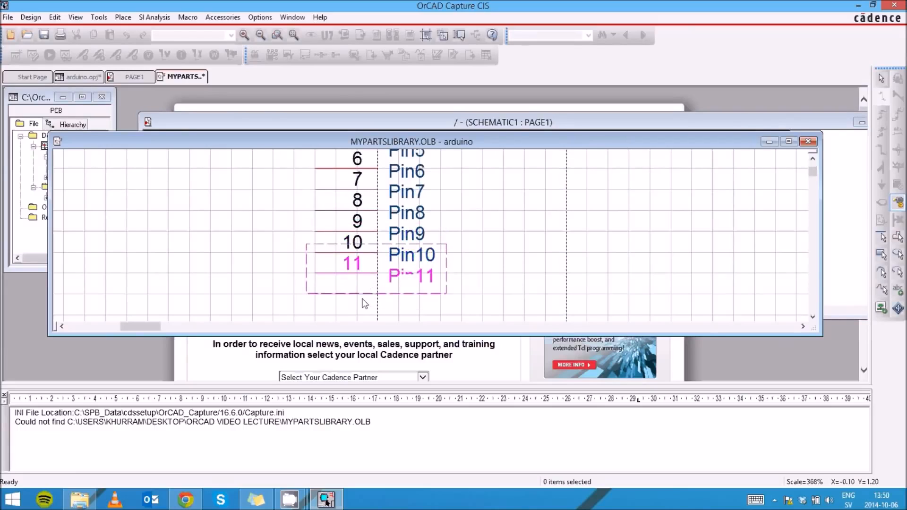
{"action": "left_click", "coordinate": [365, 298]}
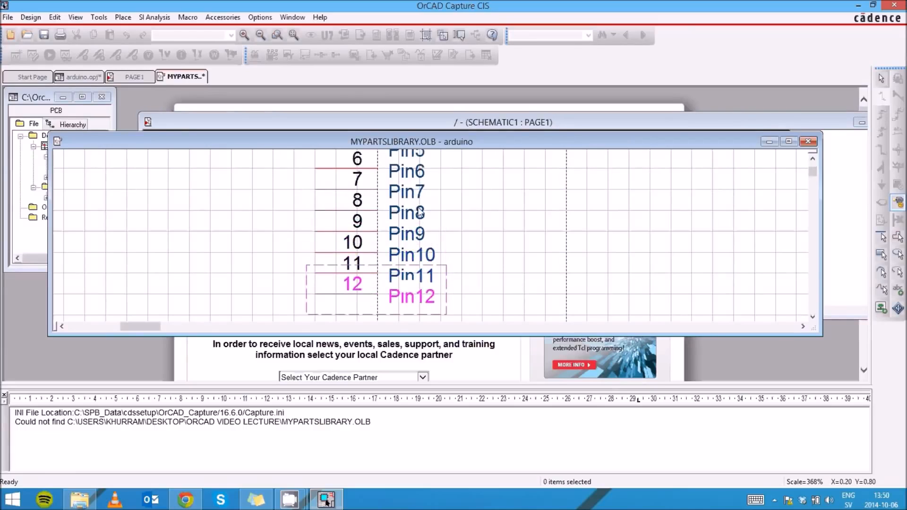
- Place Pin12 at the lower end of the outline's left edge and Pin13 to Pin17, numbered 13 to 17, up the right edge
{"action": "left_click", "coordinate": [430, 295]}
{"action": "left_click", "coordinate": [574, 285]}
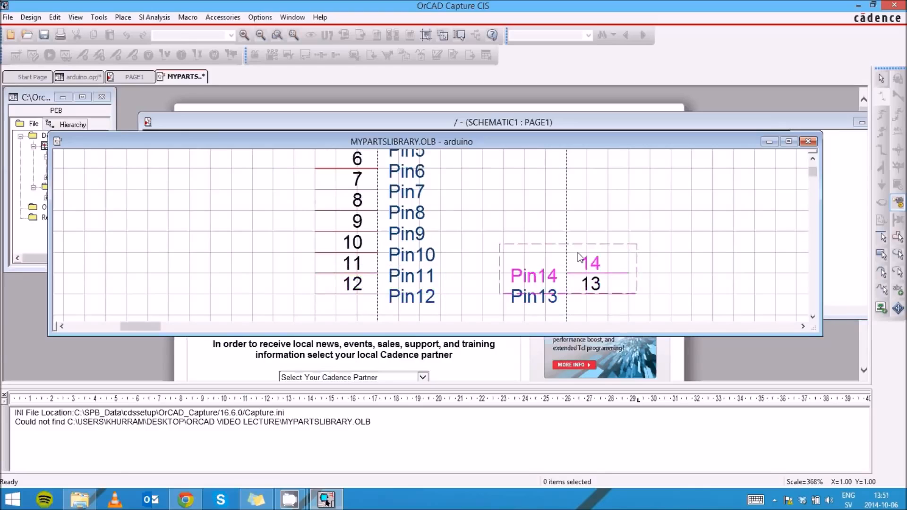
{"action": "left_click", "coordinate": [578, 259]}
{"action": "left_click", "coordinate": [577, 238]}
{"action": "left_click", "coordinate": [577, 217]}
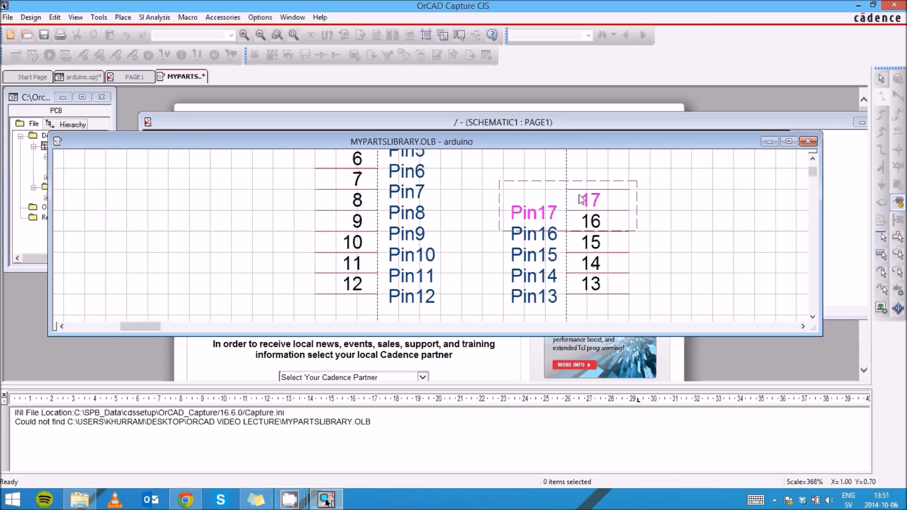
{"action": "left_click", "coordinate": [580, 195]}
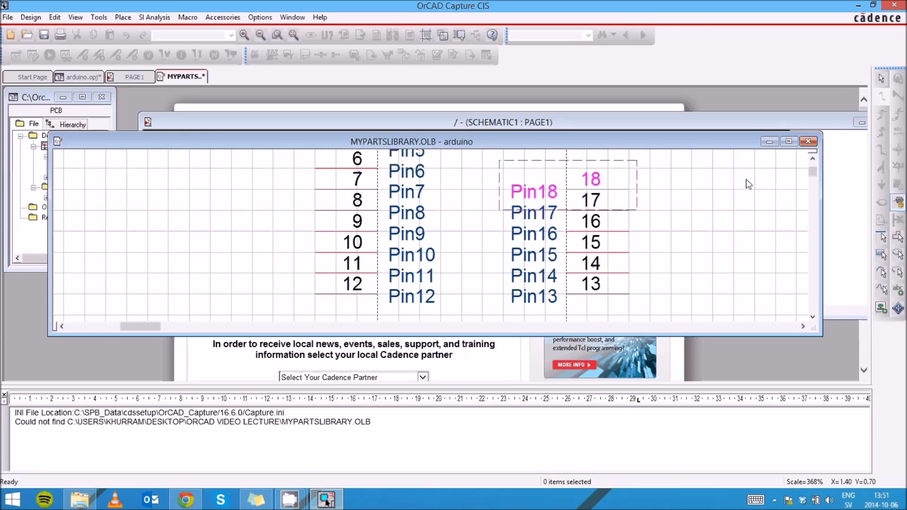
- Place Pin18 to Pin24, numbered 18 to 24, one grid square apart up the outline's right edge, and end pin placement
{"action": "left_click", "coordinate": [814, 159]}
{"action": "left_click", "coordinate": [613, 241]}
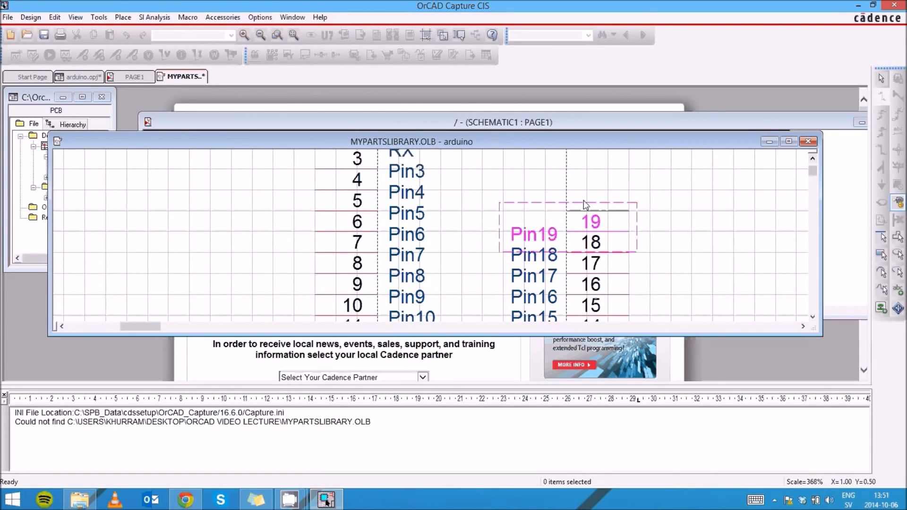
{"action": "left_click", "coordinate": [586, 218]}
{"action": "left_click", "coordinate": [586, 195]}
{"action": "left_click", "coordinate": [586, 174]}
{"action": "scroll", "coordinate": [587, 182], "scroll_direction": "up", "scroll_amount": 2}
{"action": "left_click", "coordinate": [588, 182]}
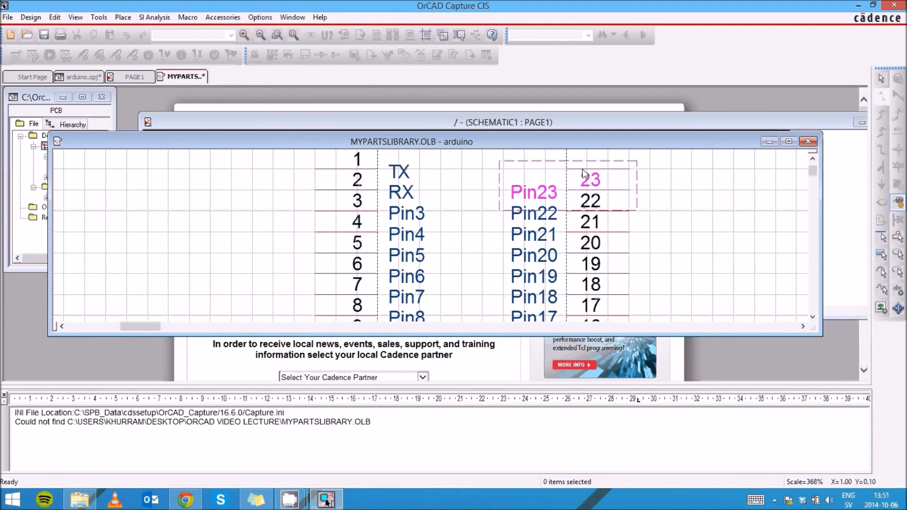
{"action": "left_click", "coordinate": [588, 161]}
{"action": "right_click", "coordinate": [719, 203]}
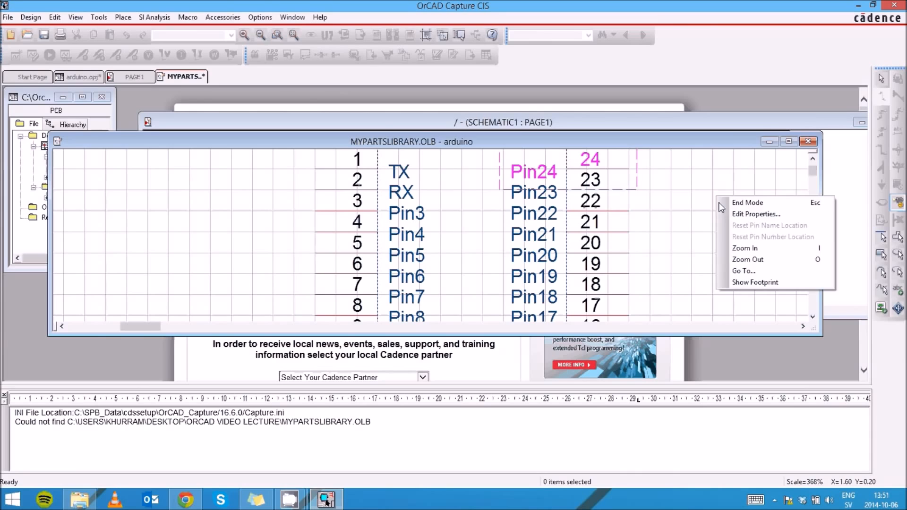
{"action": "left_click", "coordinate": [730, 204]}
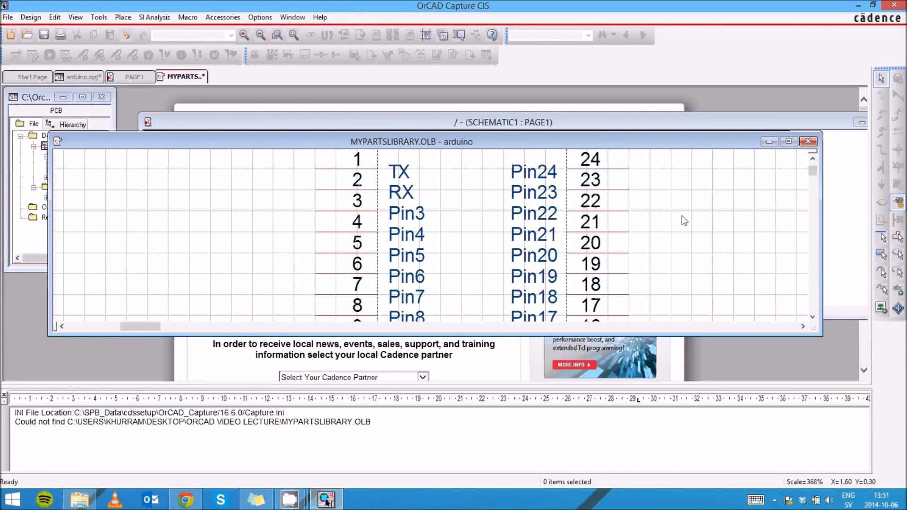
- Shorten the body outline by moving its bottom edge part of the way up toward Pin12 and Pin13
{"action": "scroll", "coordinate": [679, 218], "scroll_direction": "down", "scroll_amount": 5}
{"action": "scroll", "coordinate": [666, 235], "scroll_direction": "up", "scroll_amount": 9}
{"action": "scroll", "coordinate": [667, 235], "scroll_direction": "down", "scroll_amount": 11}
{"action": "scroll", "coordinate": [473, 227], "scroll_direction": "up", "scroll_amount": 6}
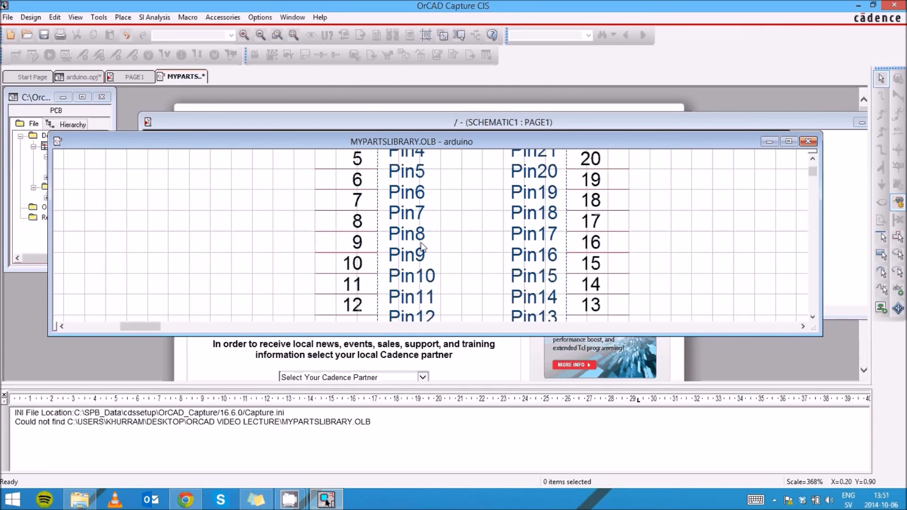
{"action": "scroll", "coordinate": [416, 251], "scroll_direction": "down", "scroll_amount": 12}
{"action": "scroll", "coordinate": [434, 240], "scroll_direction": "up", "scroll_amount": 5}
{"action": "left_click", "coordinate": [500, 206]}
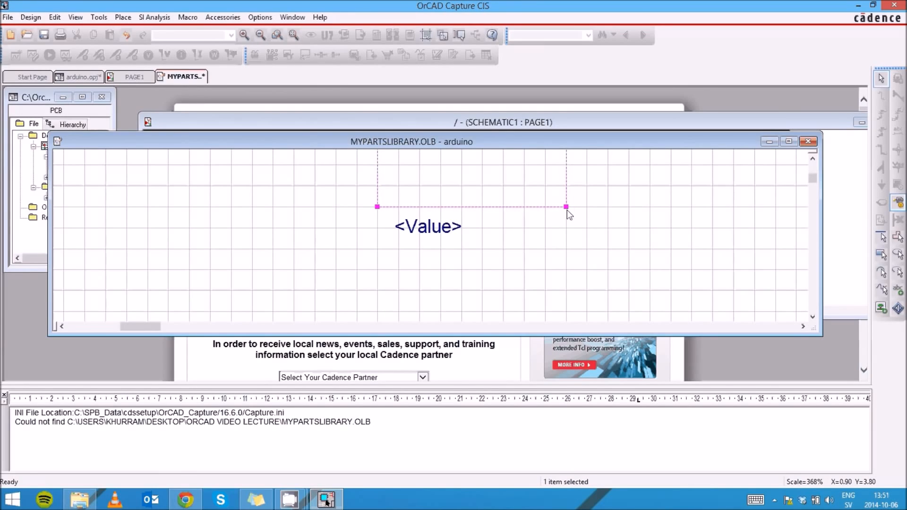
{"action": "mouse_move", "coordinate": [566, 207]}
{"action": "left_mouse_down"}
{"action": "mouse_move", "coordinate": [571, 137]}
{"action": "mouse_move", "coordinate": [542, 294]}
{"action": "mouse_move", "coordinate": [557, 373]}
{"action": "mouse_move", "coordinate": [498, 184]}
{"action": "mouse_move", "coordinate": [559, 194]}
{"action": "mouse_move", "coordinate": [577, 149]}
{"action": "mouse_move", "coordinate": [567, 197]}
{"action": "mouse_move", "coordinate": [567, 190]}
{"action": "left_mouse_up"}
{"action": "scroll", "coordinate": [562, 201], "scroll_direction": "up", "scroll_amount": 4}
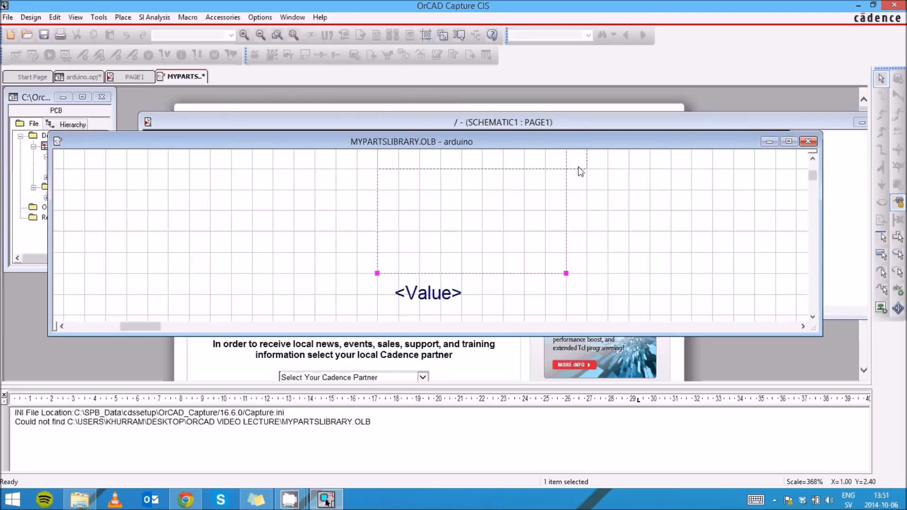
{"action": "scroll", "coordinate": [566, 196], "scroll_direction": "down", "scroll_amount": 3}
{"action": "scroll", "coordinate": [559, 249], "scroll_direction": "up", "scroll_amount": 2}
- Raise the body outline's bottom edge in stages to one grid square below Pin12 and Pin13
{"action": "left_click_drag", "start_coordinate": [567, 255], "coordinate": [568, 169]}
{"action": "key", "text": "ctrl+z"}
{"action": "left_click", "coordinate": [566, 260]}
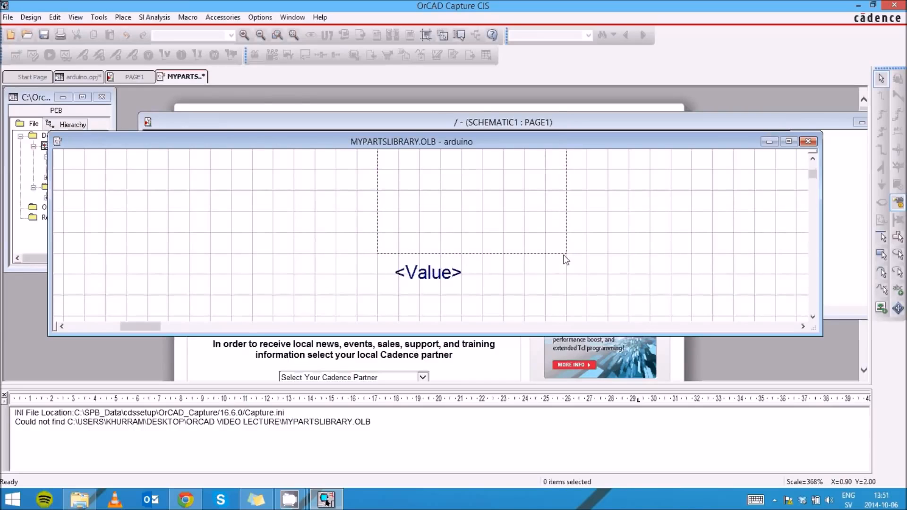
{"action": "left_click", "coordinate": [567, 253]}
{"action": "left_click_drag", "start_coordinate": [566, 253], "coordinate": [571, 170]}
{"action": "scroll", "coordinate": [566, 191], "scroll_direction": "up", "scroll_amount": 2}
{"action": "left_click_drag", "start_coordinate": [565, 274], "coordinate": [567, 254]}
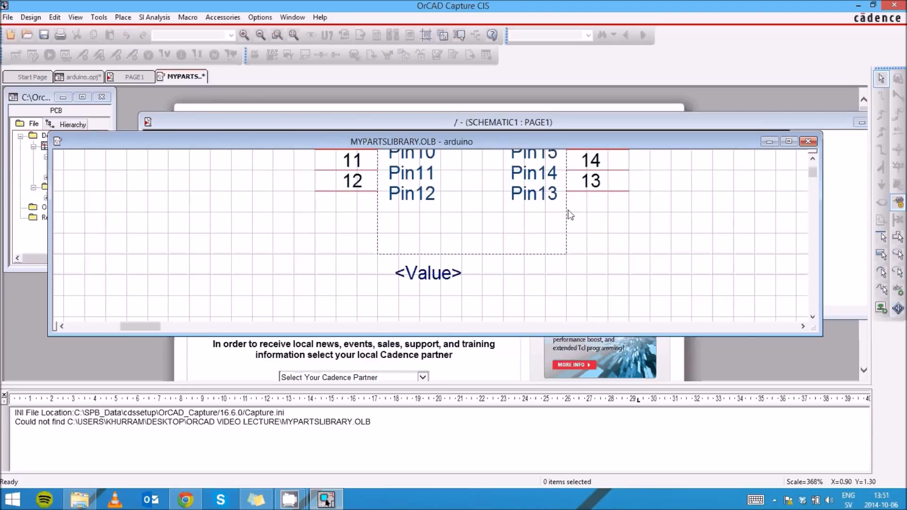
{"action": "left_click_drag", "start_coordinate": [568, 254], "coordinate": [566, 212]}
{"action": "scroll", "coordinate": [499, 284], "scroll_direction": "up", "scroll_amount": 5}
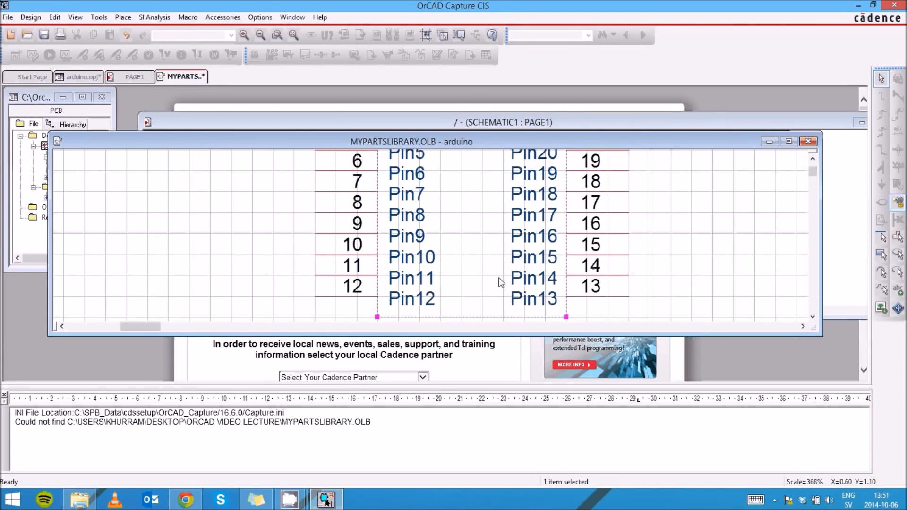
- Align the <Value> text directly under the outline's lower left corner and the U? reference directly above its upper left corner
{"action": "scroll", "coordinate": [514, 268], "scroll_direction": "down", "scroll_amount": 4}
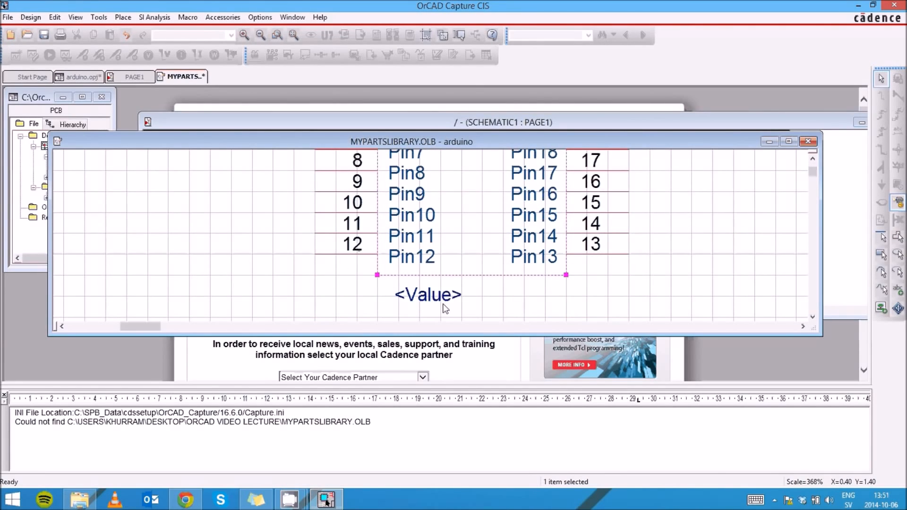
{"action": "left_click", "coordinate": [424, 294]}
{"action": "left_click_drag", "start_coordinate": [424, 294], "coordinate": [393, 289]}
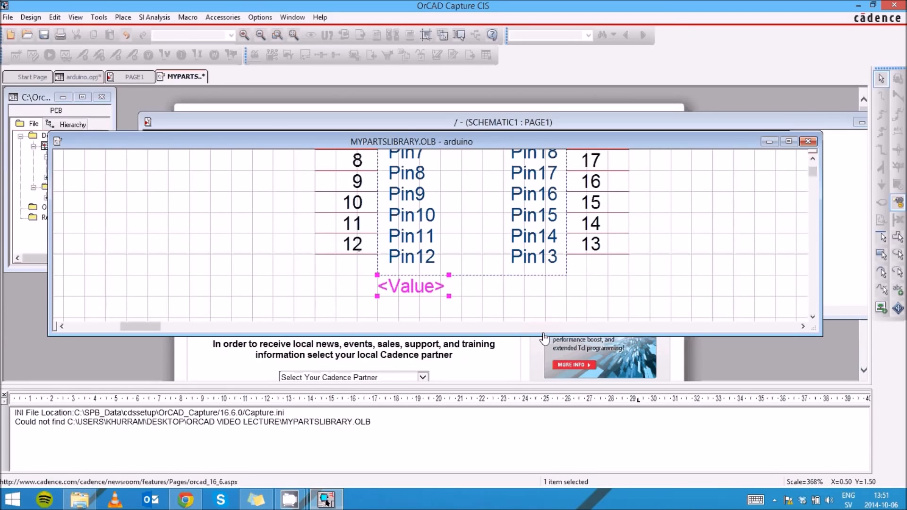
{"action": "scroll", "coordinate": [406, 279], "scroll_direction": "up", "scroll_amount": 5}
{"action": "mouse_move", "coordinate": [404, 237]}
{"action": "left_mouse_down"}
{"action": "mouse_move", "coordinate": [384, 246]}
{"action": "mouse_move", "coordinate": [388, 237]}
{"action": "left_mouse_up"}
{"action": "scroll", "coordinate": [506, 234], "scroll_direction": "down", "scroll_amount": 5}
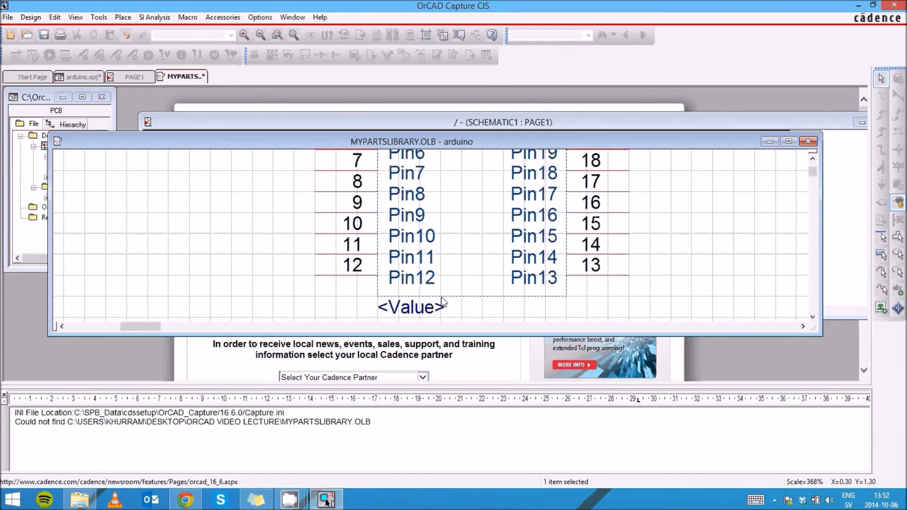
{"action": "scroll", "coordinate": [441, 298], "scroll_direction": "up", "scroll_amount": 5}
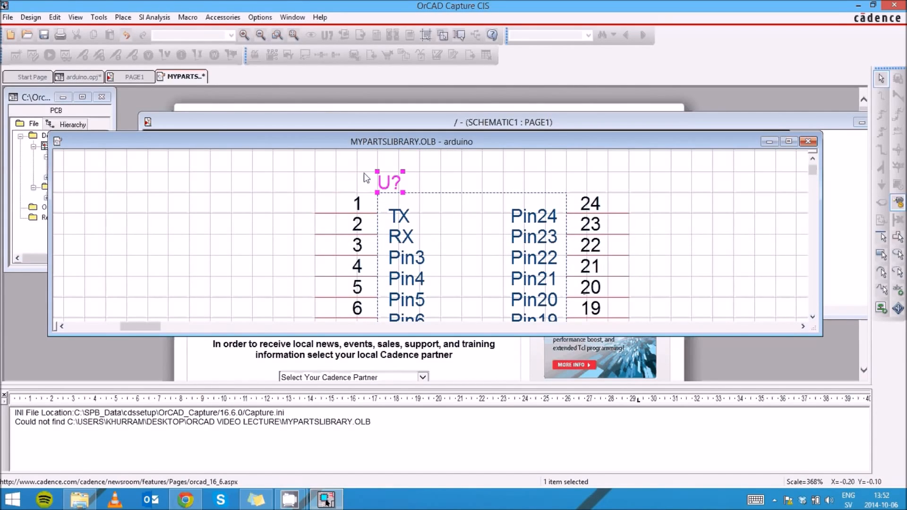
{"action": "scroll", "coordinate": [456, 173], "scroll_direction": "down", "scroll_amount": 2}
{"action": "scroll", "coordinate": [651, 171], "scroll_direction": "up", "scroll_amount": 1}
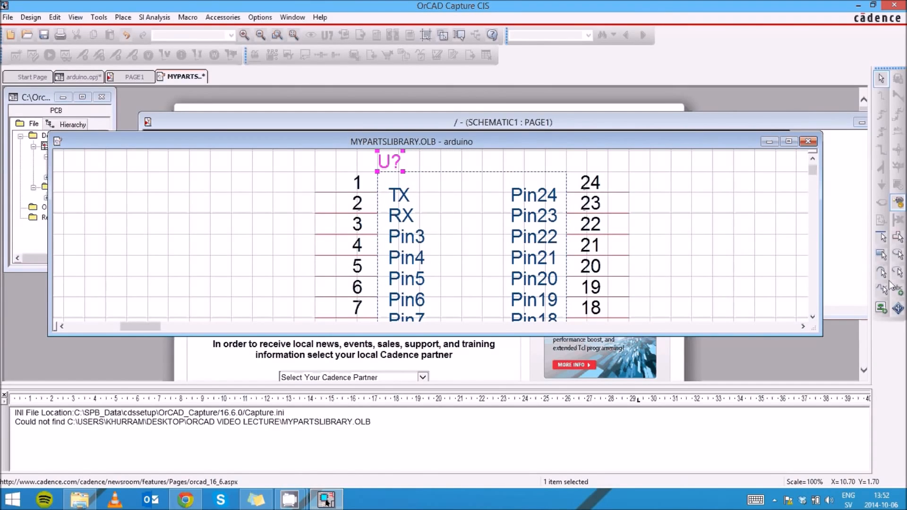
- Draw a rectangle over the body outline from its upper left corner to about three grid squares below Pin13
{"action": "left_click", "coordinate": [881, 256]}
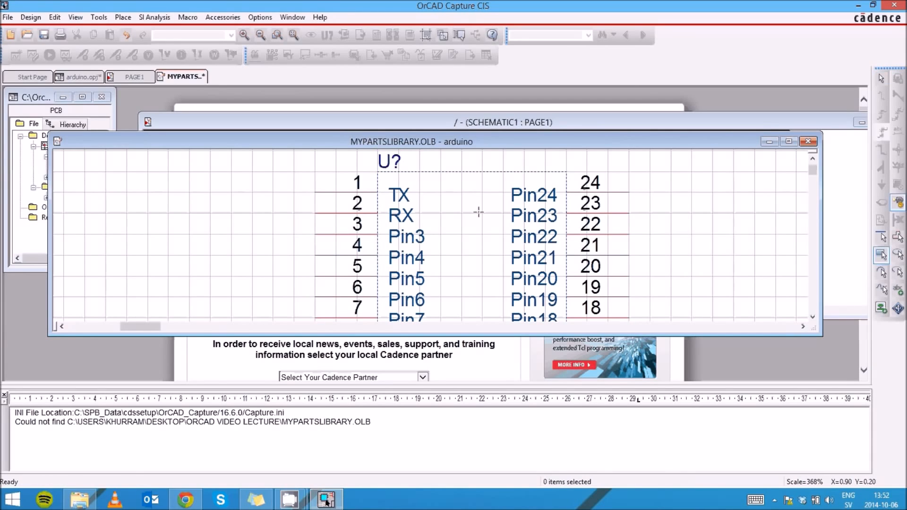
{"action": "mouse_move", "coordinate": [378, 172]}
{"action": "left_mouse_down"}
{"action": "mouse_move", "coordinate": [441, 193]}
{"action": "mouse_move", "coordinate": [506, 236]}
{"action": "mouse_move", "coordinate": [568, 355]}
{"action": "mouse_move", "coordinate": [571, 158]}
{"action": "mouse_move", "coordinate": [554, 194]}
{"action": "mouse_move", "coordinate": [560, 140]}
{"action": "mouse_move", "coordinate": [555, 238]}
{"action": "mouse_move", "coordinate": [569, 323]}
{"action": "mouse_move", "coordinate": [566, 188]}
{"action": "left_mouse_up"}
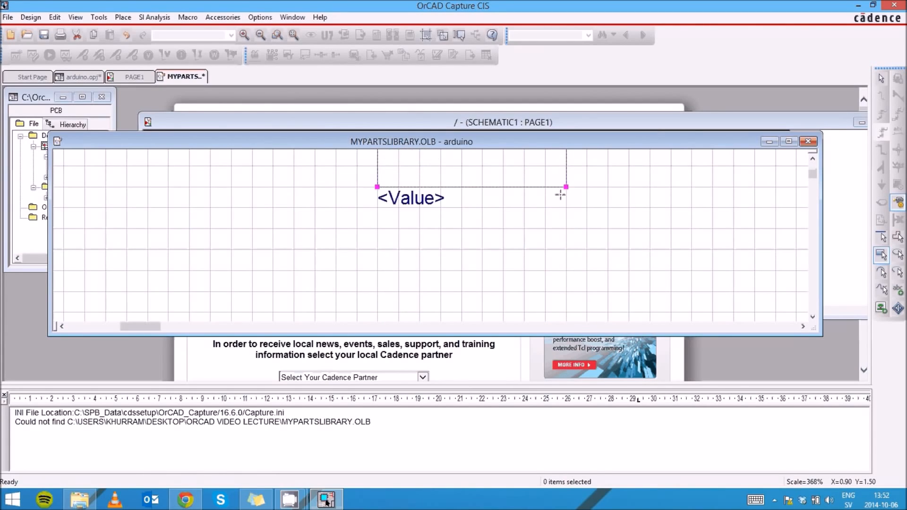
{"action": "scroll", "coordinate": [566, 221], "scroll_direction": "up", "scroll_amount": 2}
{"action": "scroll", "coordinate": [566, 220], "scroll_direction": "up", "scroll_amount": 1}
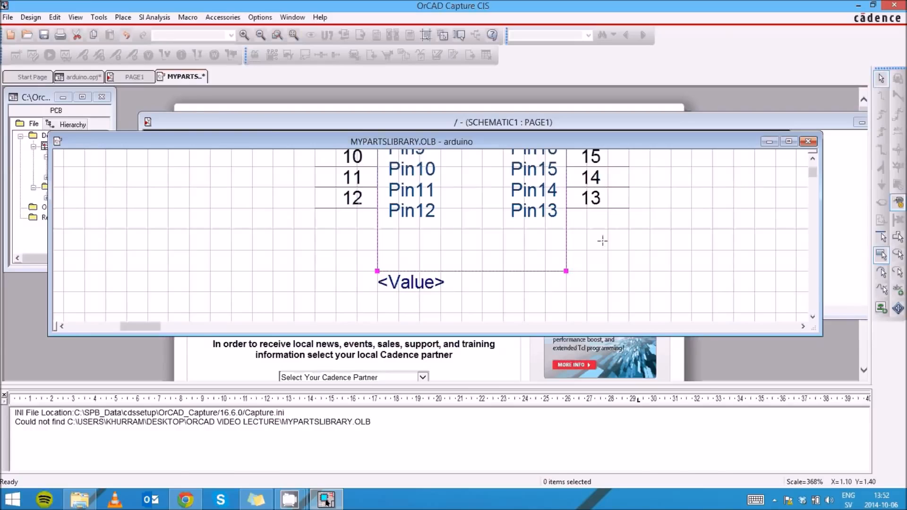
{"action": "right_click", "coordinate": [605, 255]}
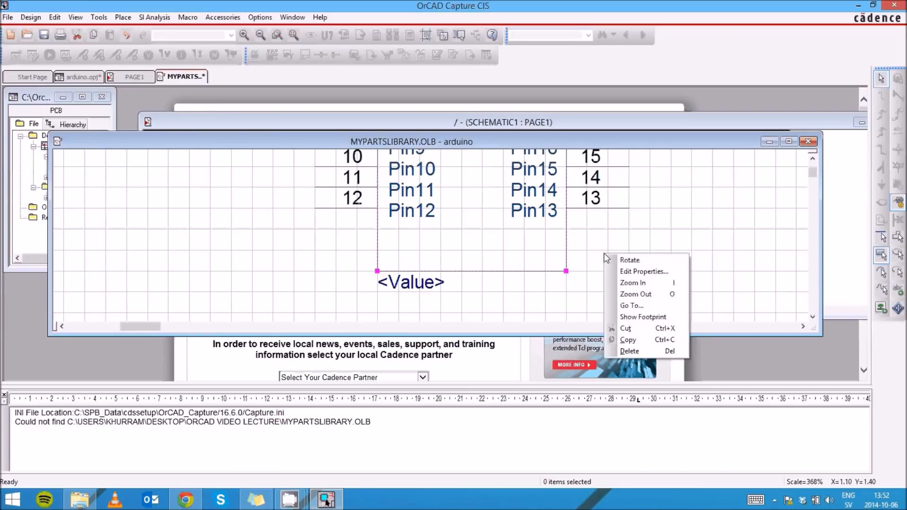
{"action": "left_click", "coordinate": [591, 225]}
- Shorten the drawn rectangle and the body outline so both end one grid square below Pin12 and Pin13
{"action": "left_click", "coordinate": [567, 272]}
{"action": "left_click_drag", "start_coordinate": [567, 271], "coordinate": [567, 230]}
{"action": "left_click", "coordinate": [566, 271]}
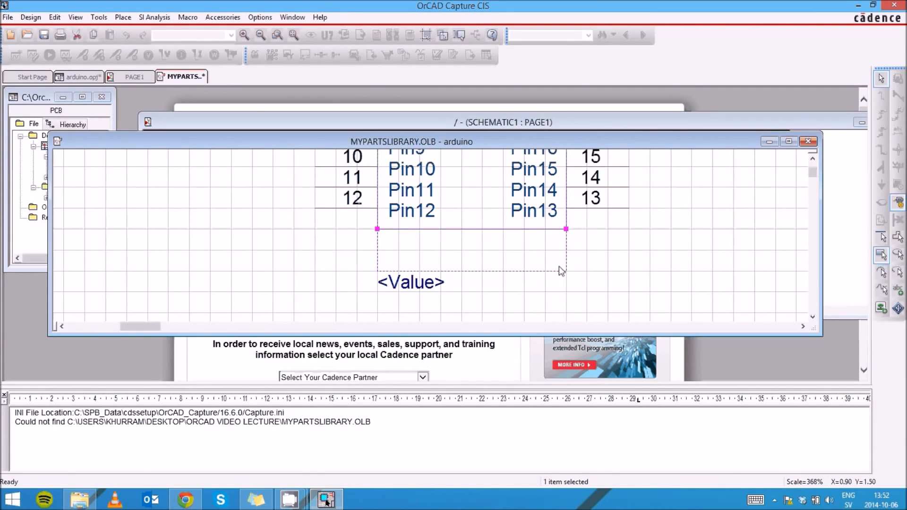
{"action": "left_click_drag", "start_coordinate": [568, 271], "coordinate": [566, 229]}
{"action": "scroll", "coordinate": [600, 271], "scroll_direction": "up", "scroll_amount": 2}
{"action": "scroll", "coordinate": [601, 271], "scroll_direction": "up", "scroll_amount": 4}
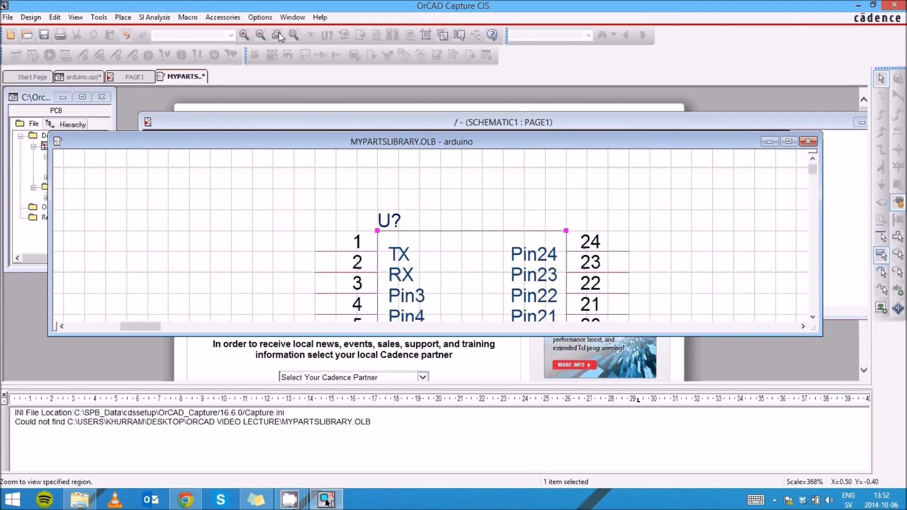
{"action": "left_click", "coordinate": [294, 34]}
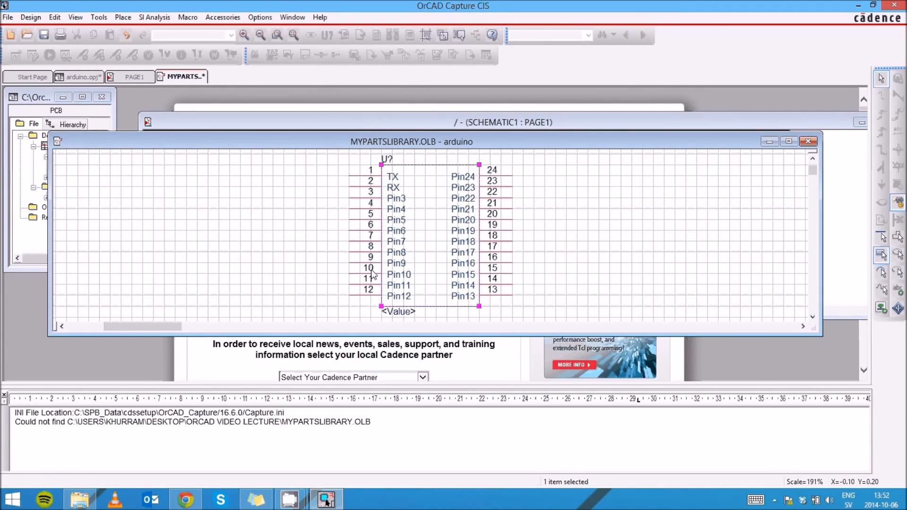
{"action": "left_click", "coordinate": [551, 223]}
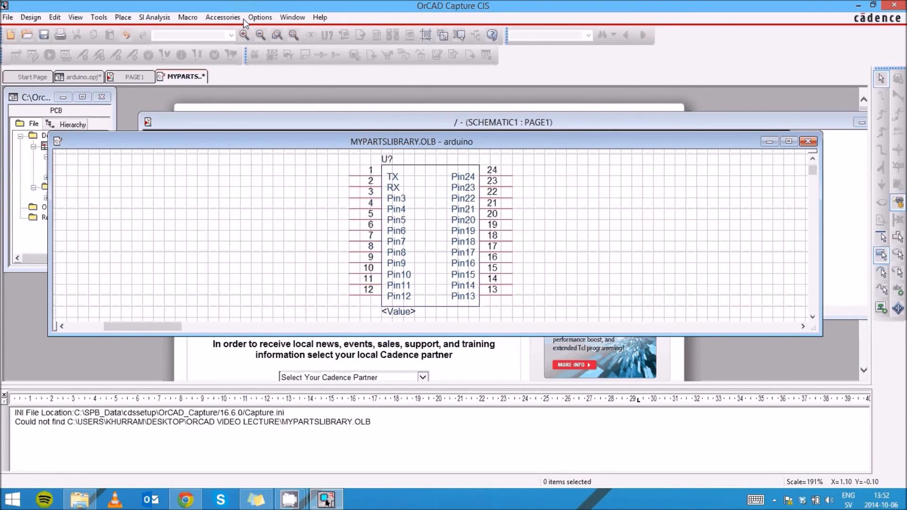
- Review the part's package properties, including its name, reference prefix and PCB footprint, and accept them
{"action": "left_click", "coordinate": [260, 17]}
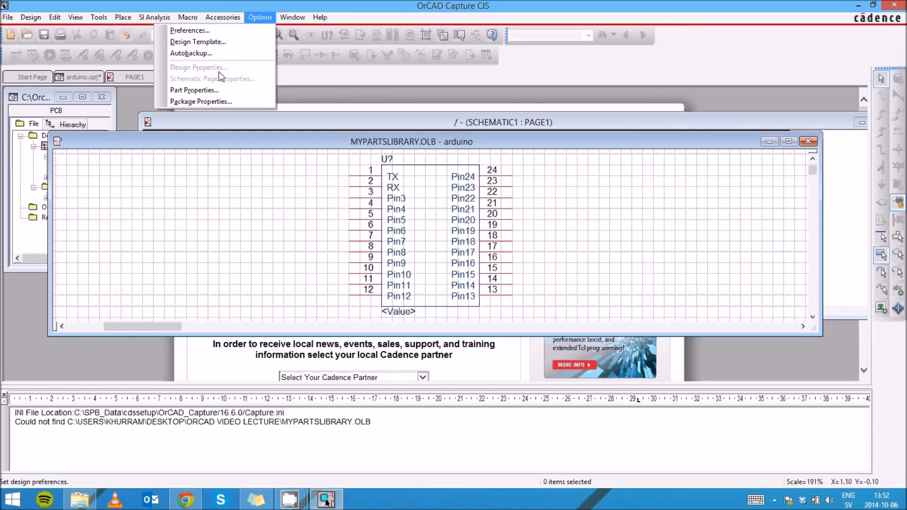
{"action": "left_click", "coordinate": [190, 102]}
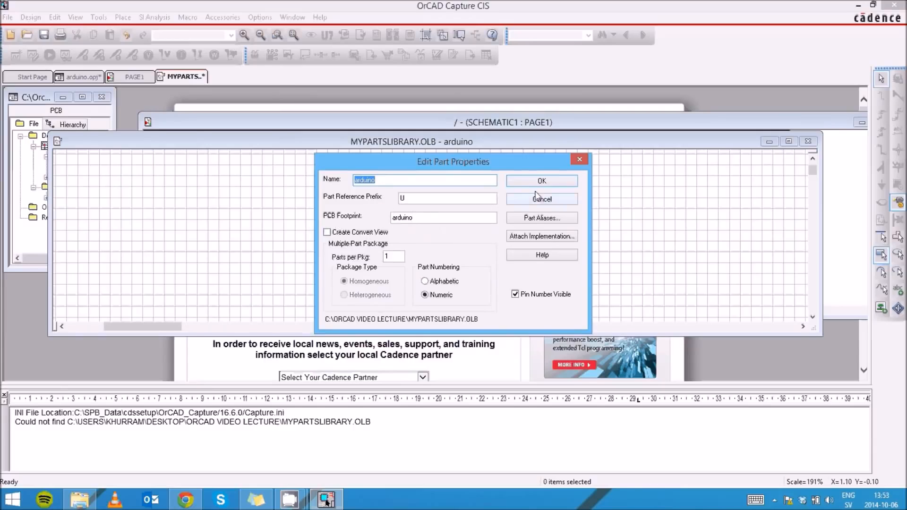
{"action": "left_click", "coordinate": [550, 182]}
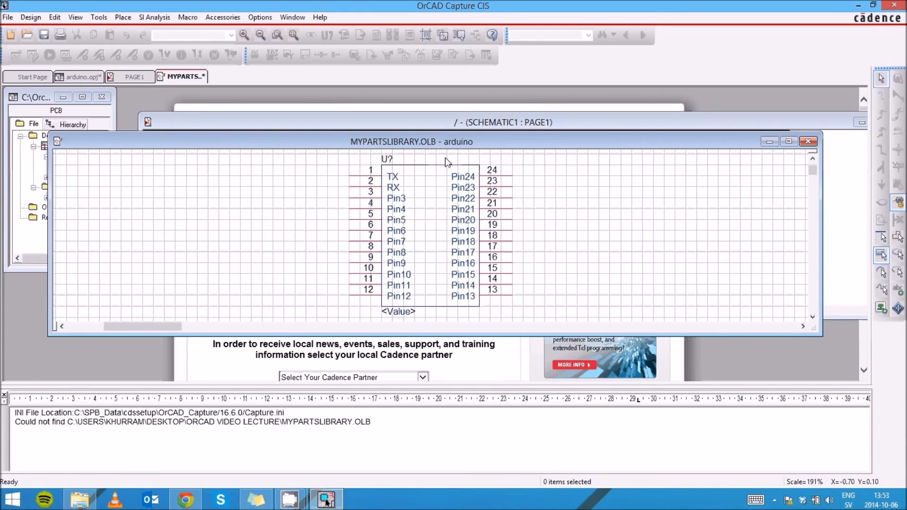
- Save the arduino part in MYPARTSLIBRARY.OLB and close its editor
{"action": "right_click", "coordinate": [182, 75]}
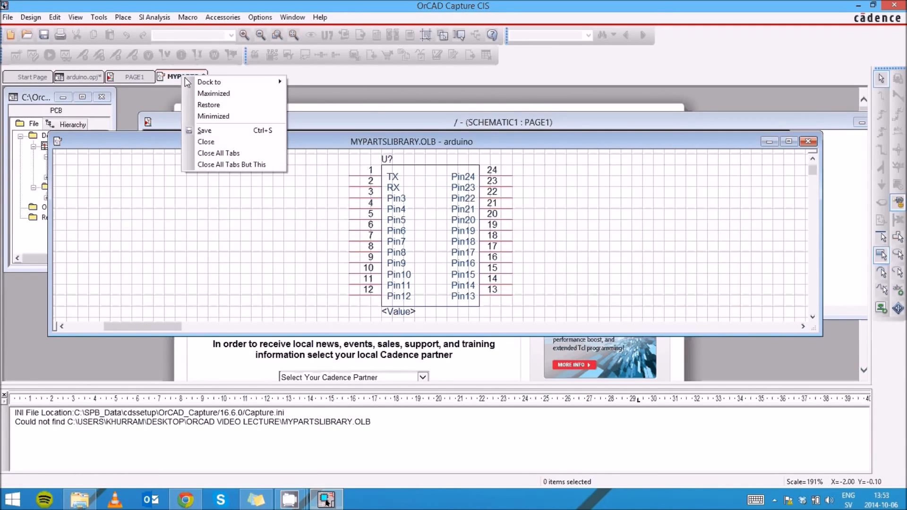
{"action": "left_click", "coordinate": [214, 131]}
{"action": "right_click", "coordinate": [180, 71]}
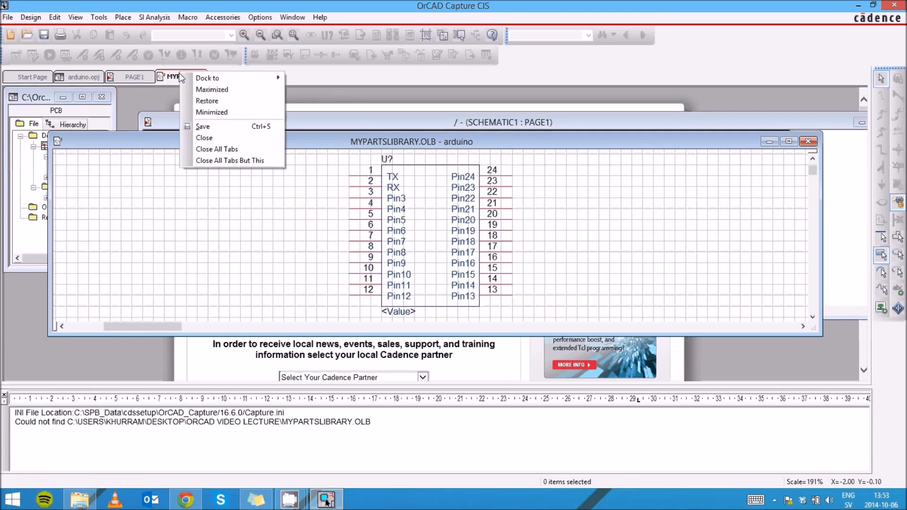
{"action": "left_click", "coordinate": [209, 138]}
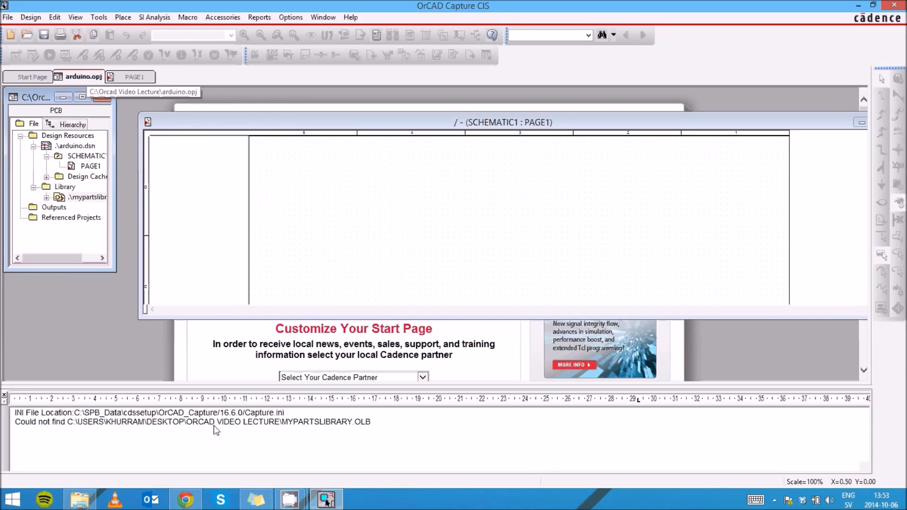
{"action": "left_click", "coordinate": [303, 498]}
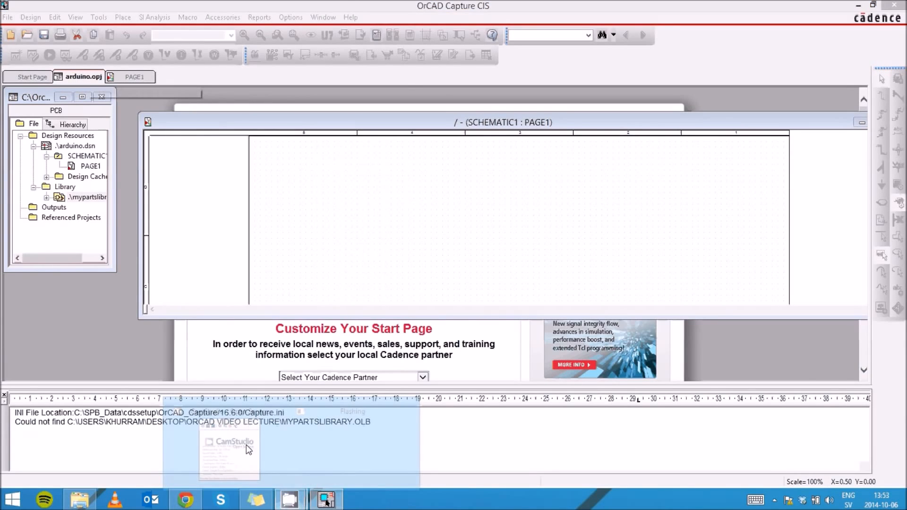